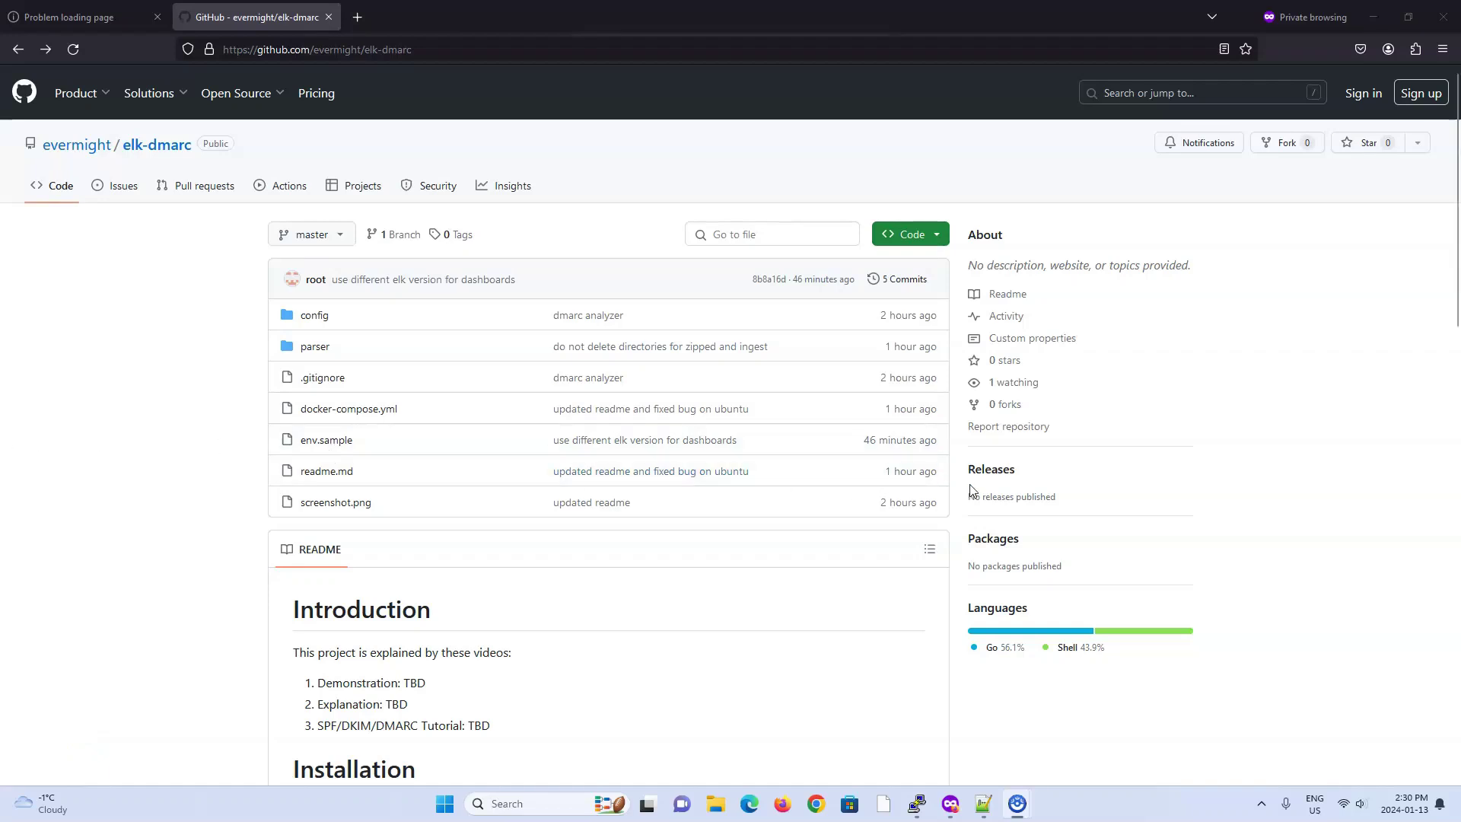
Step: Scroll through the elk-dmarc README and view the full-size dashboard screenshot
scroll(971, 489, "down", 10)
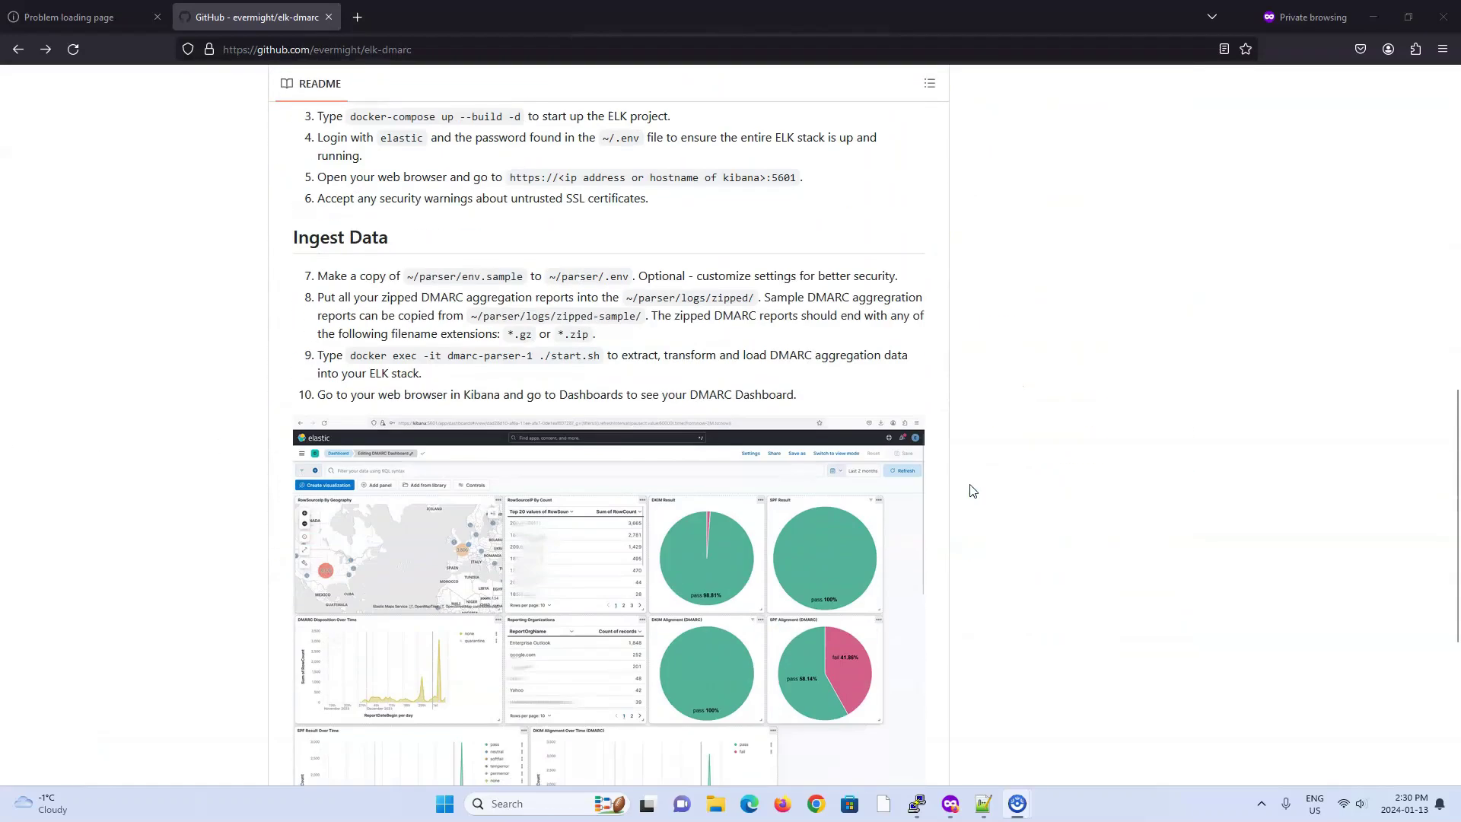
scroll(971, 489, "down", 3)
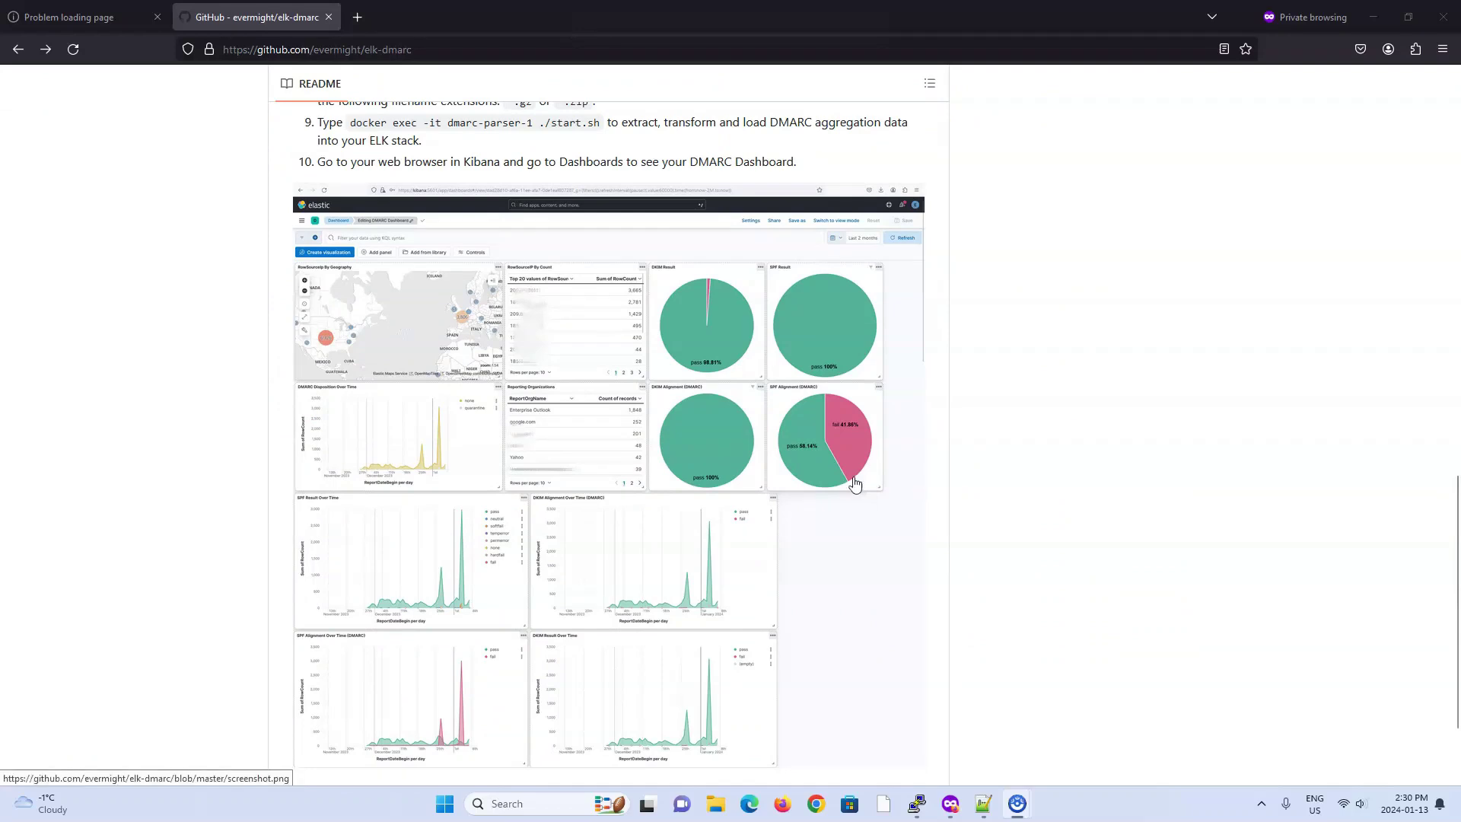
left_click(557, 453)
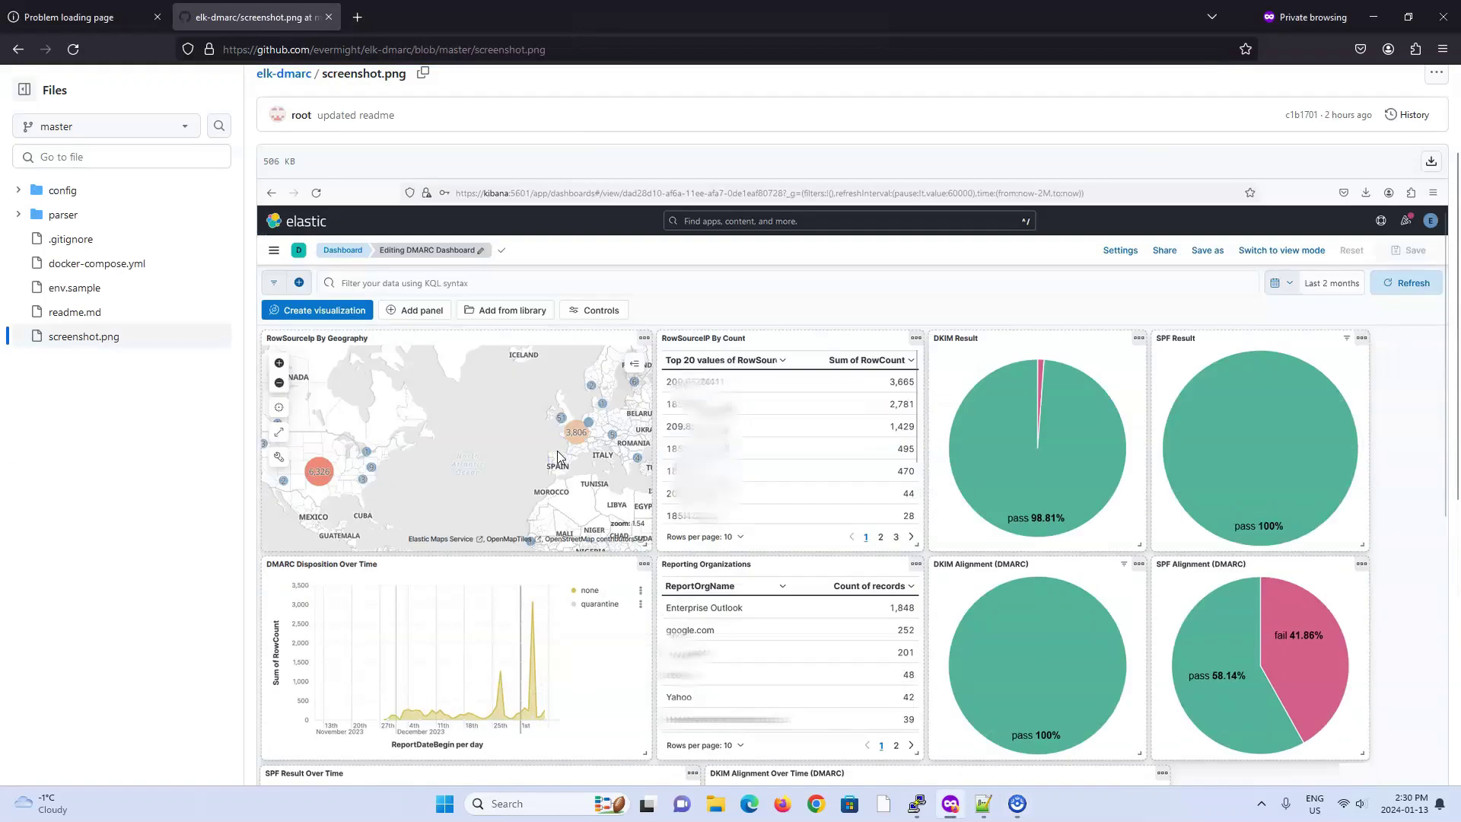
scroll(557, 450, "down", 2)
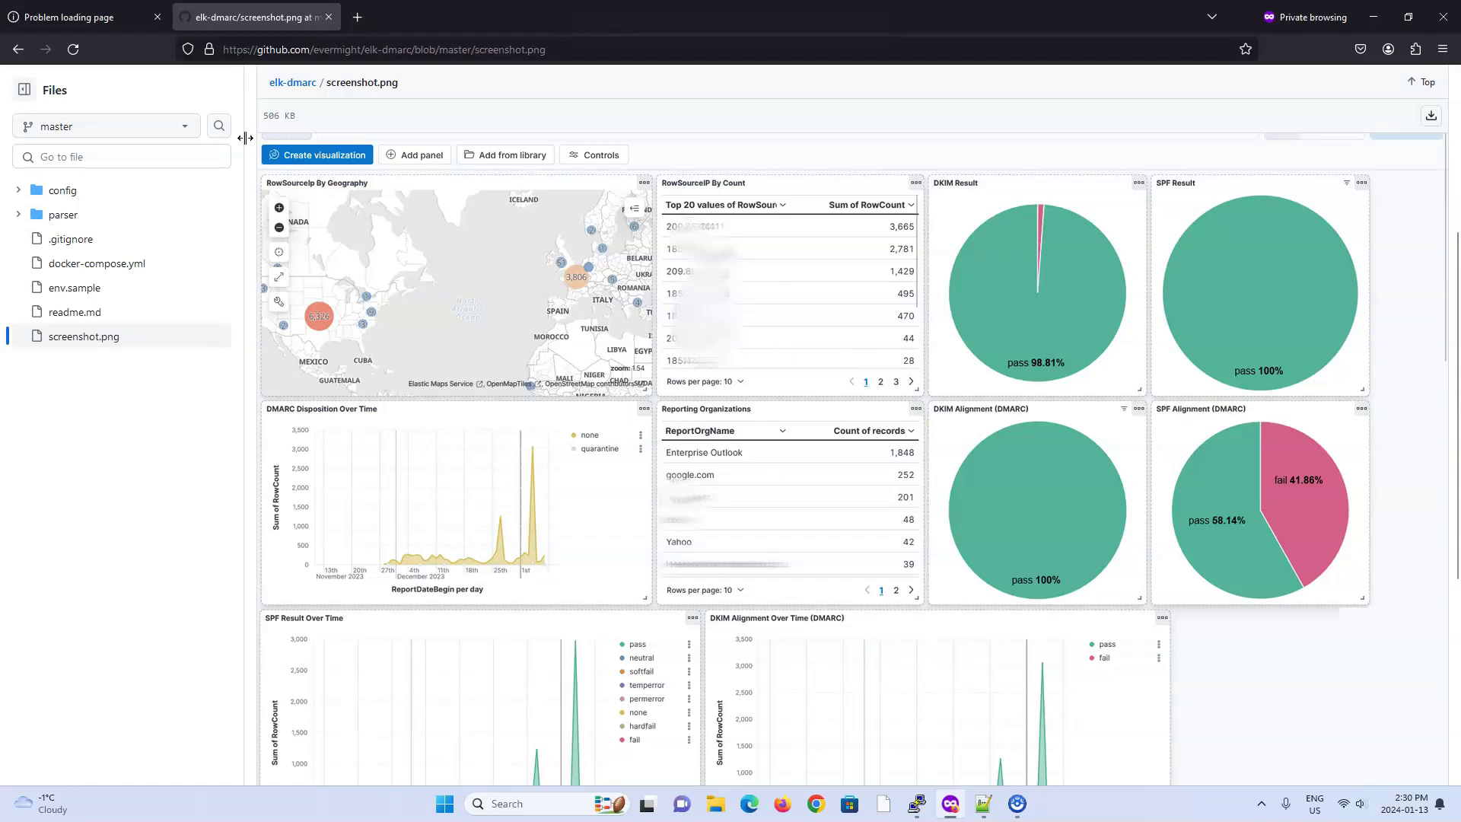
Step: Return to the elk-dmarc repository page, review the Installation section, and switch to PuTTY
left_click(17, 48)
scroll(515, 255, "up", 15)
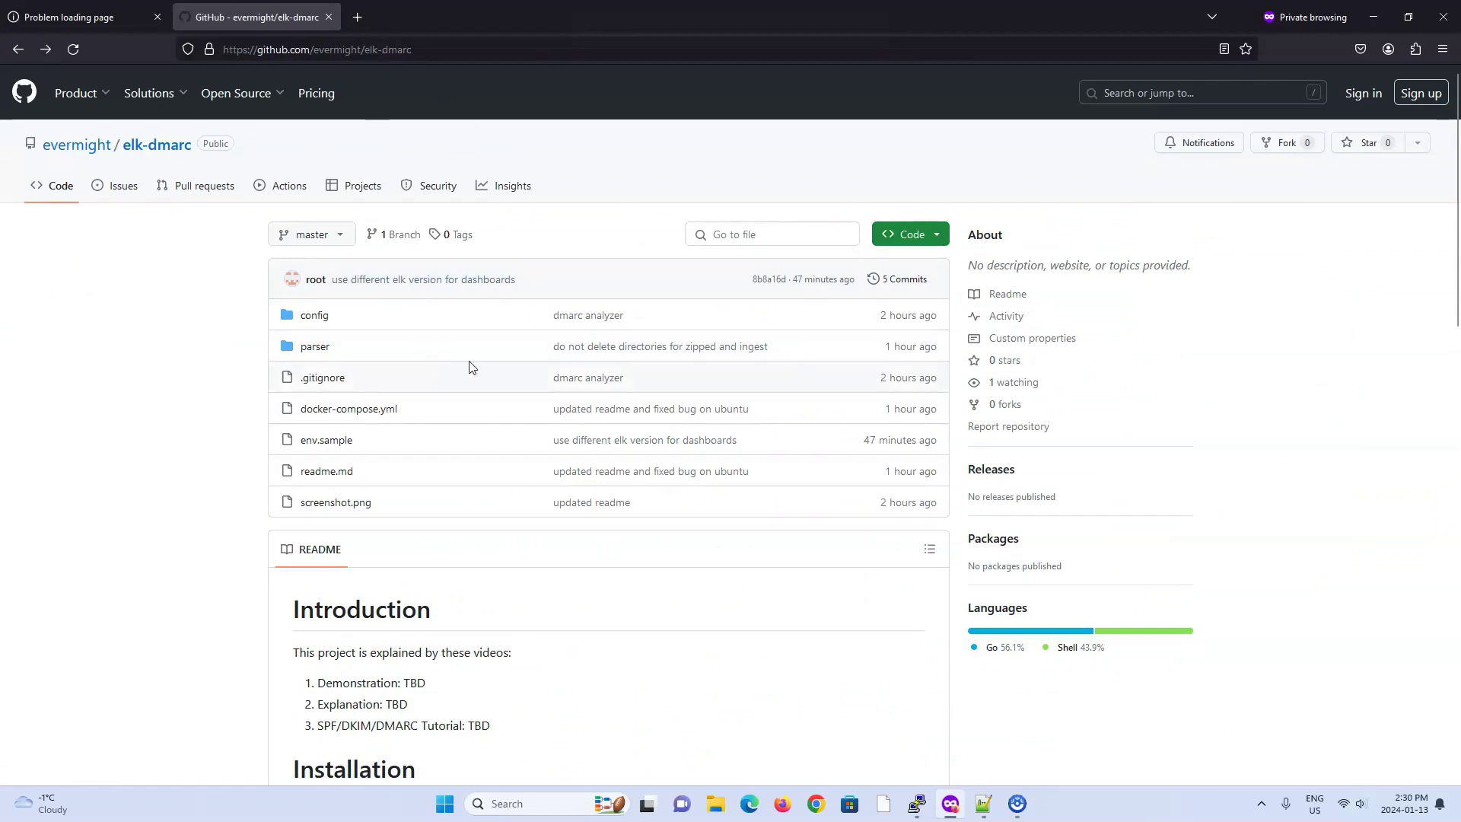
scroll(470, 368, "down", 7)
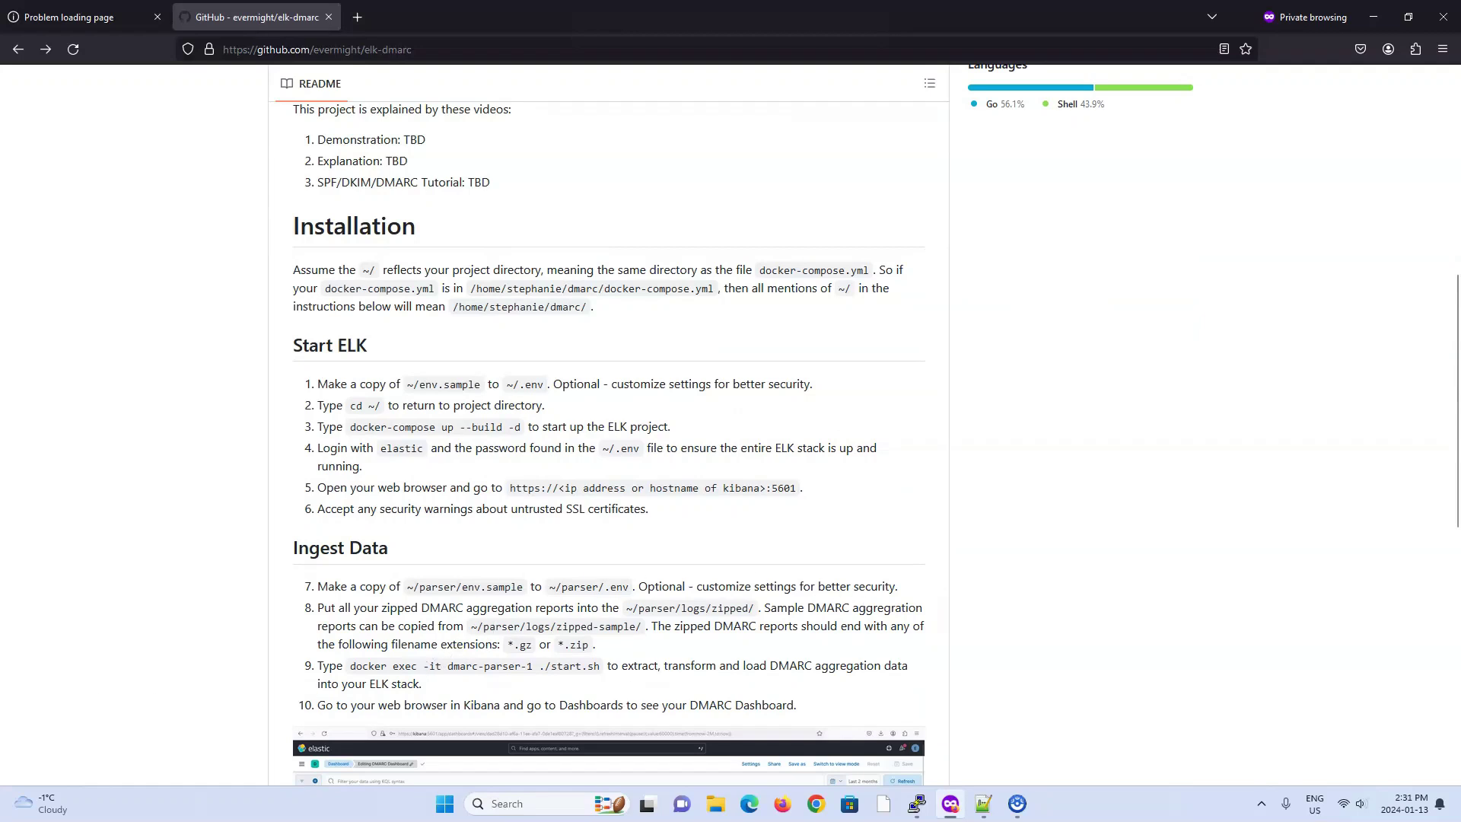
key("alt+Tab")
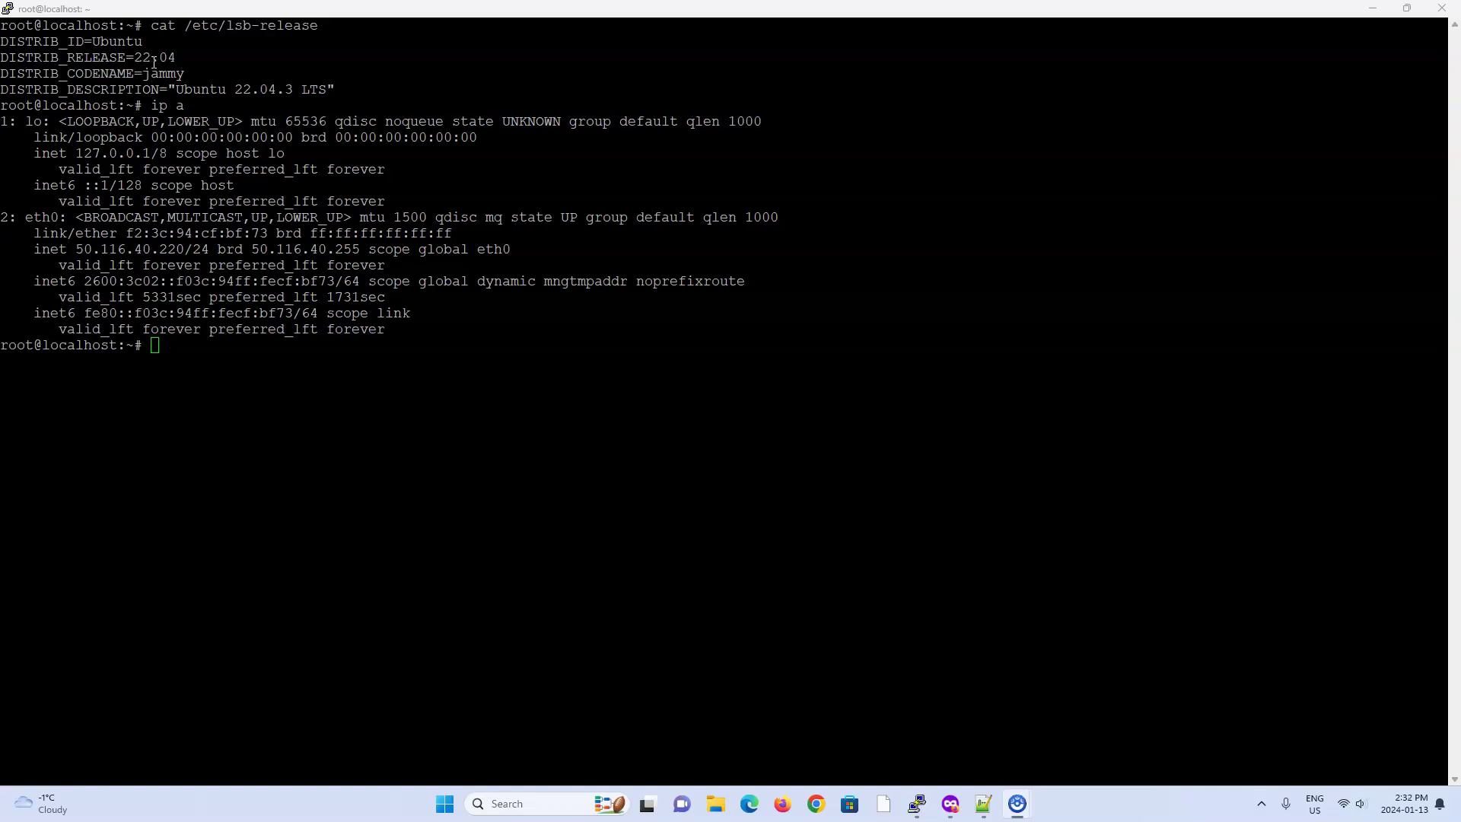
Step: Copy the server's IP address, then run apt-get update && apt dist-upgrade -y
left_click_drag(76, 248, 184, 250)
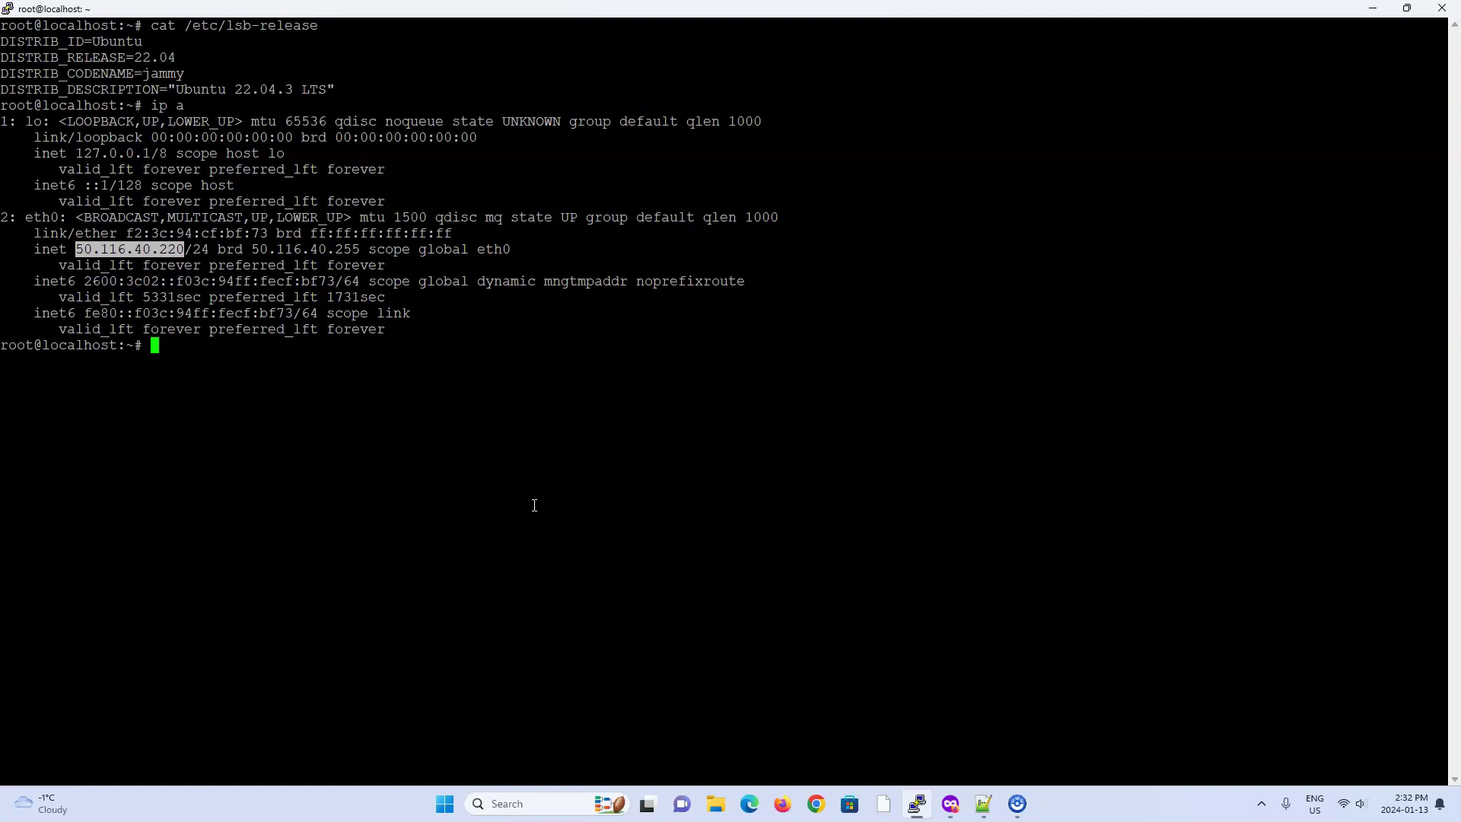
left_click(534, 505)
type("apt-get update && apt dist-upgrade -y ;")
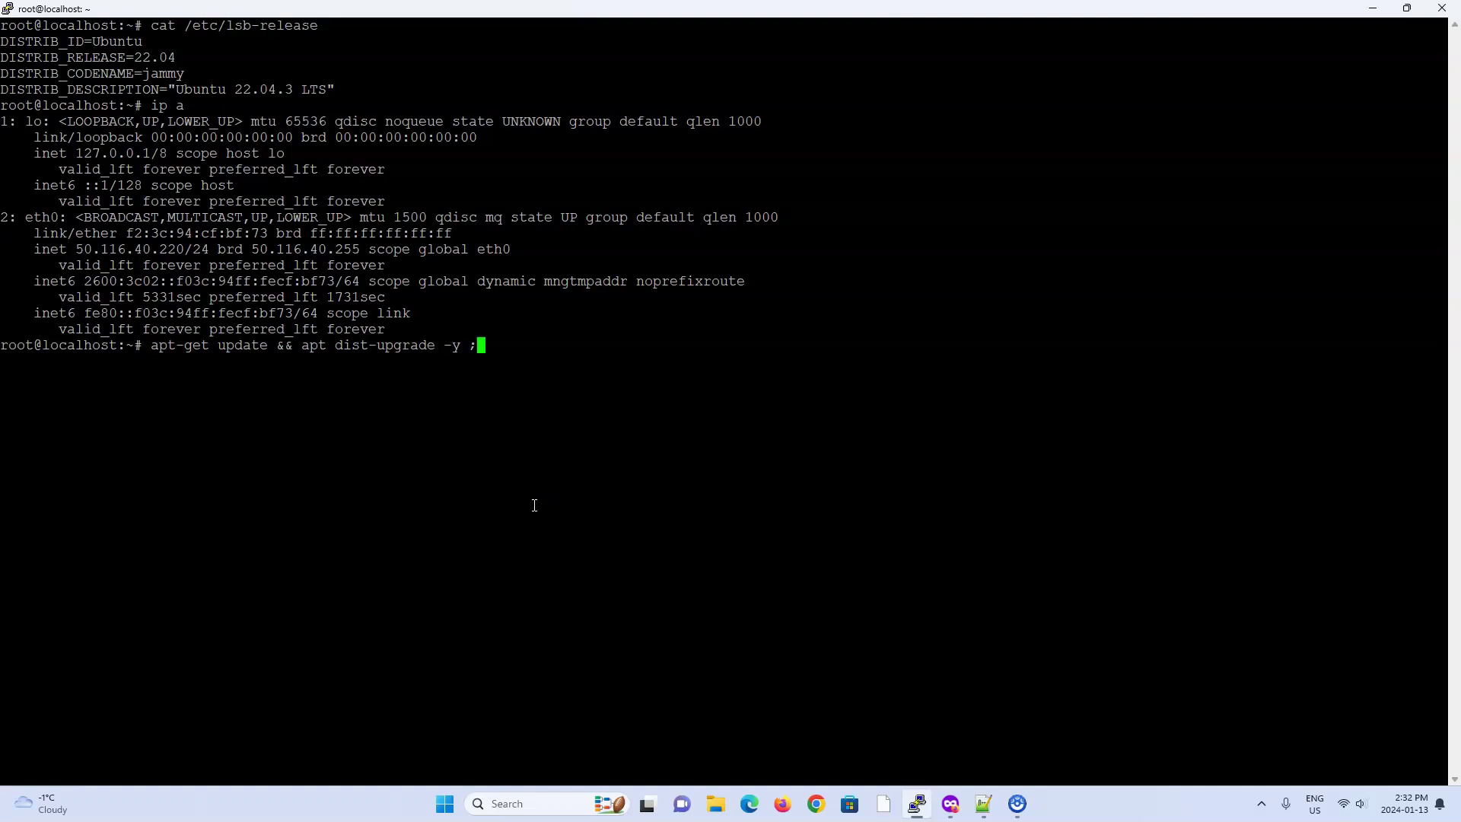
key("Return")
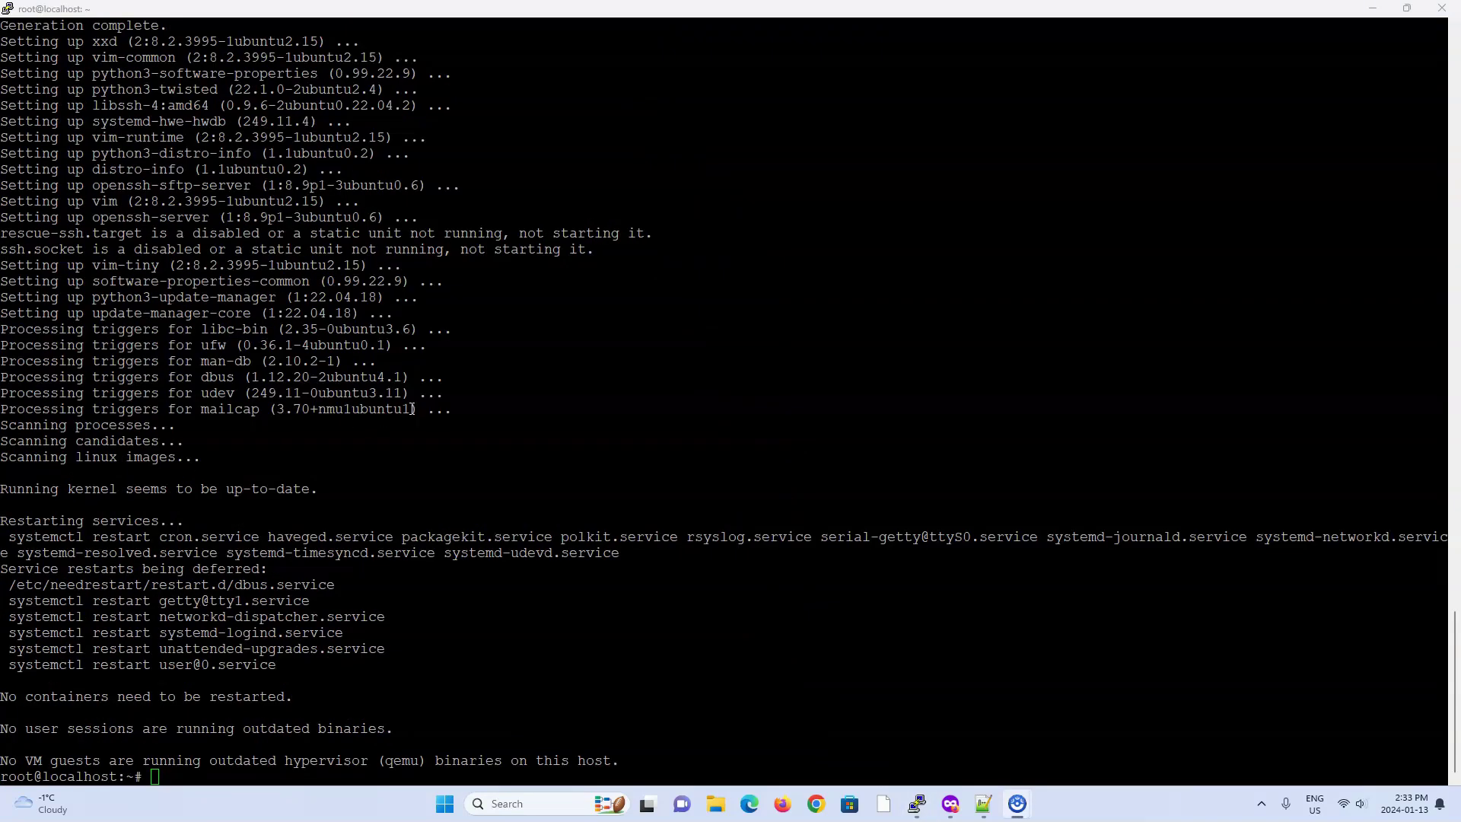
Step: Paste and run apt-get install -y vim curl gnupg gpg docker docker-compose
left_click(415, 395)
right_click(416, 396)
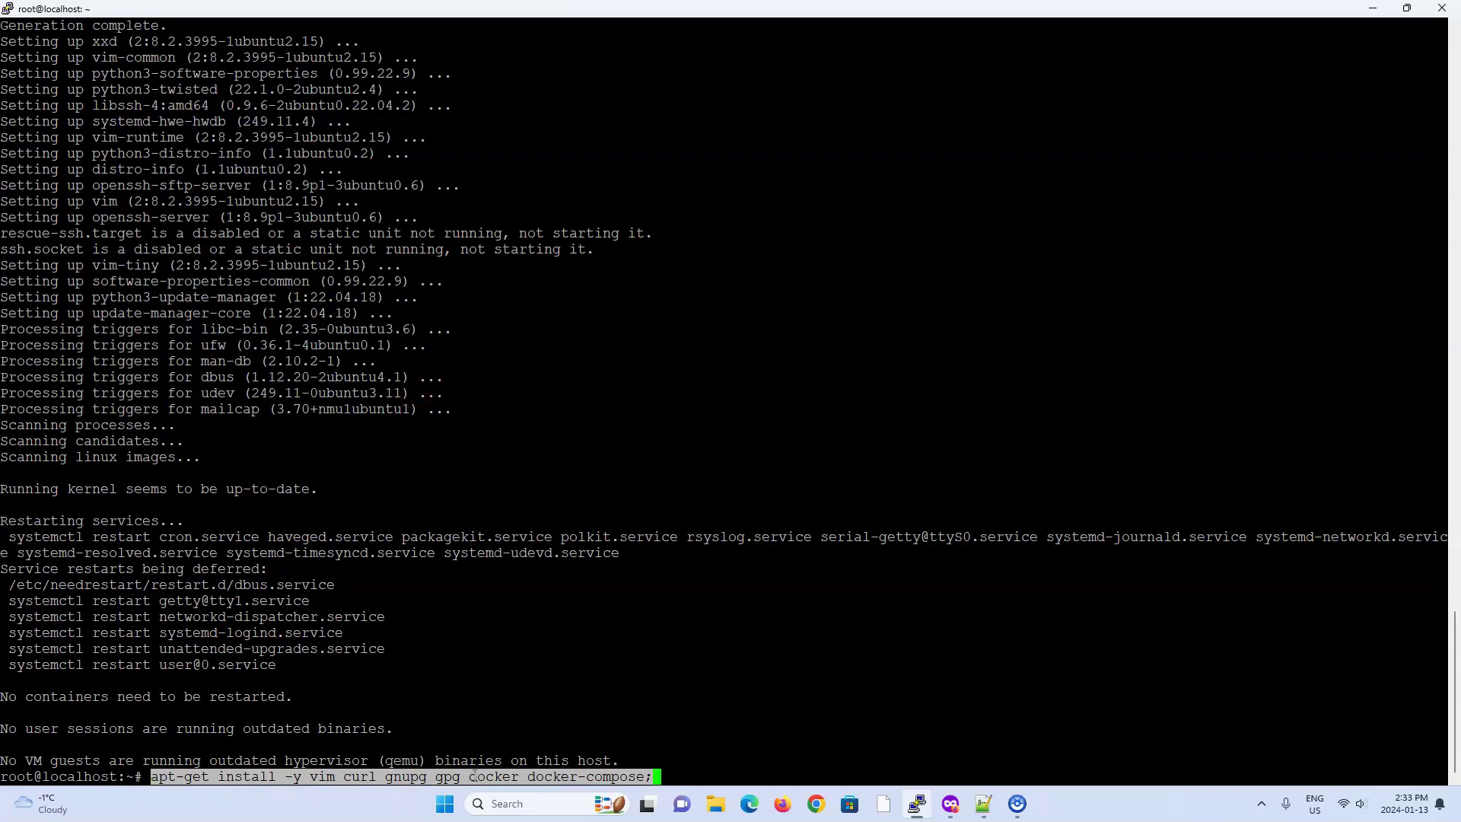
key("Return")
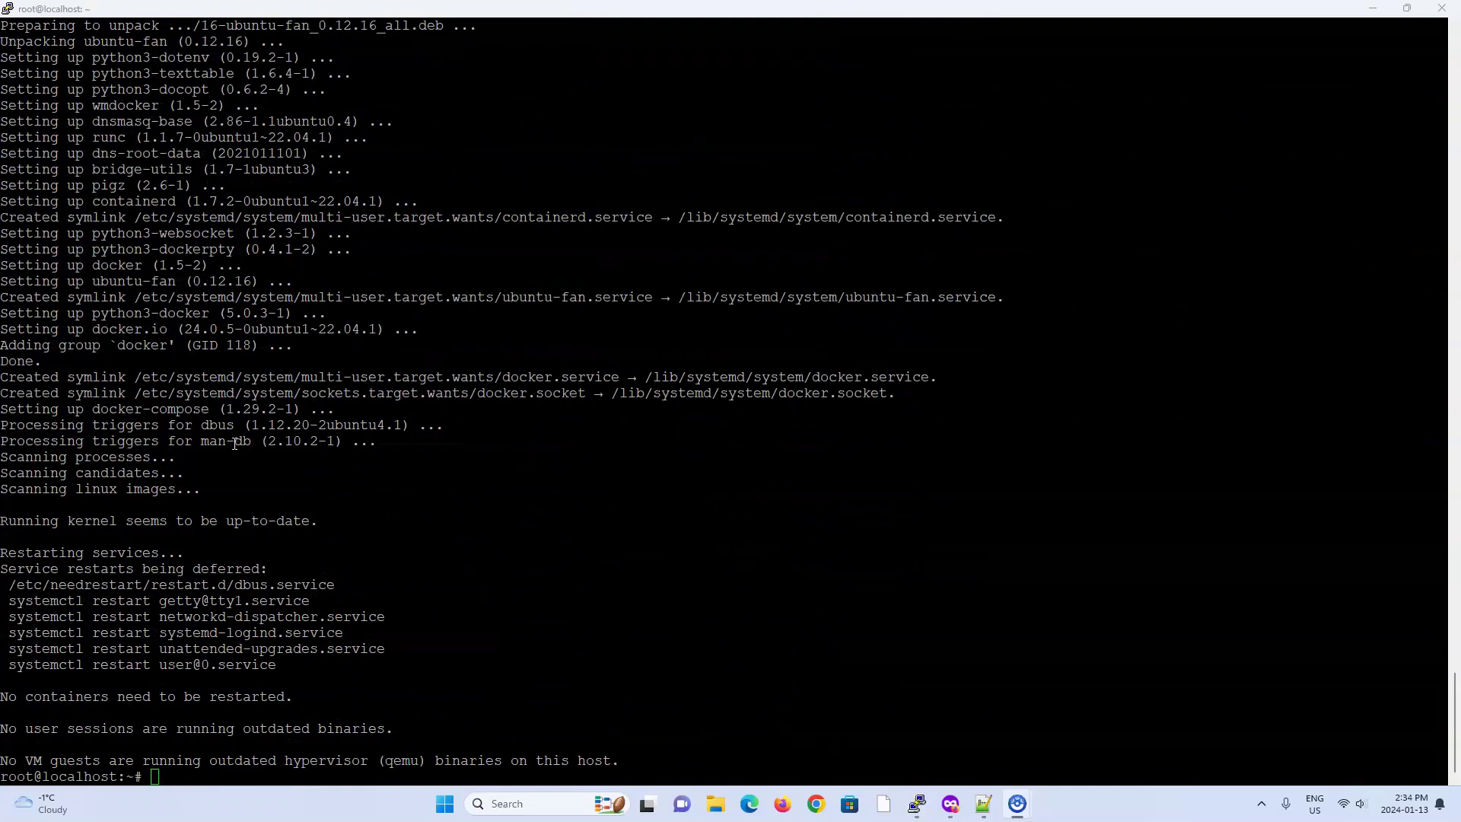
left_click(692, 375)
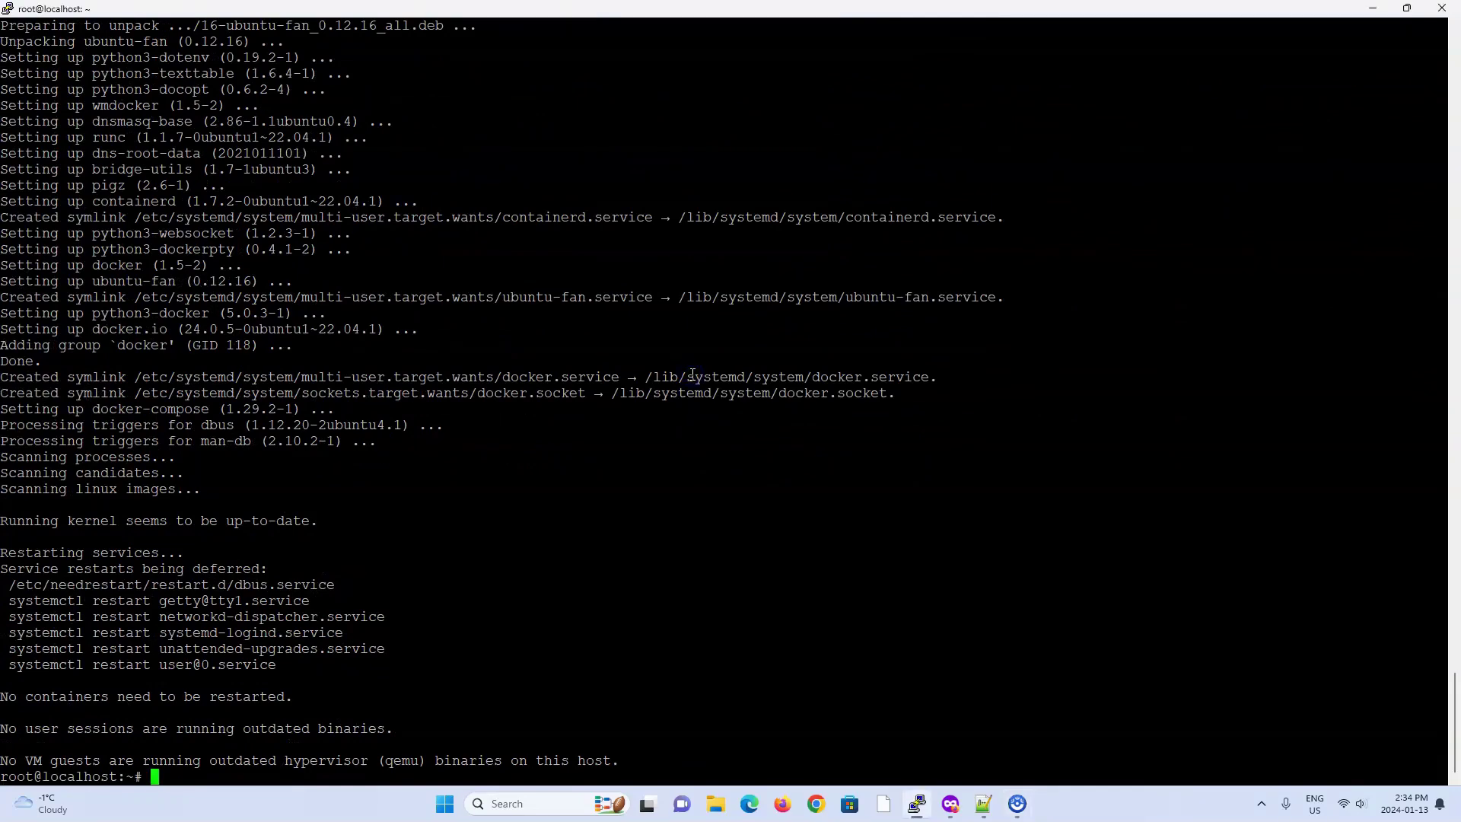
Step: Create the dmarc directory and move into it
type("cd mkdir")
key("BackSpace")
key("BackSpace")
key("BackSpace")
key("BackSpace")
key("BackSpace")
key("BackSpace")
key("BackSpace")
key("BackSpace")
key("BackSpace")
type("mkdir dmarc")
key("Return")
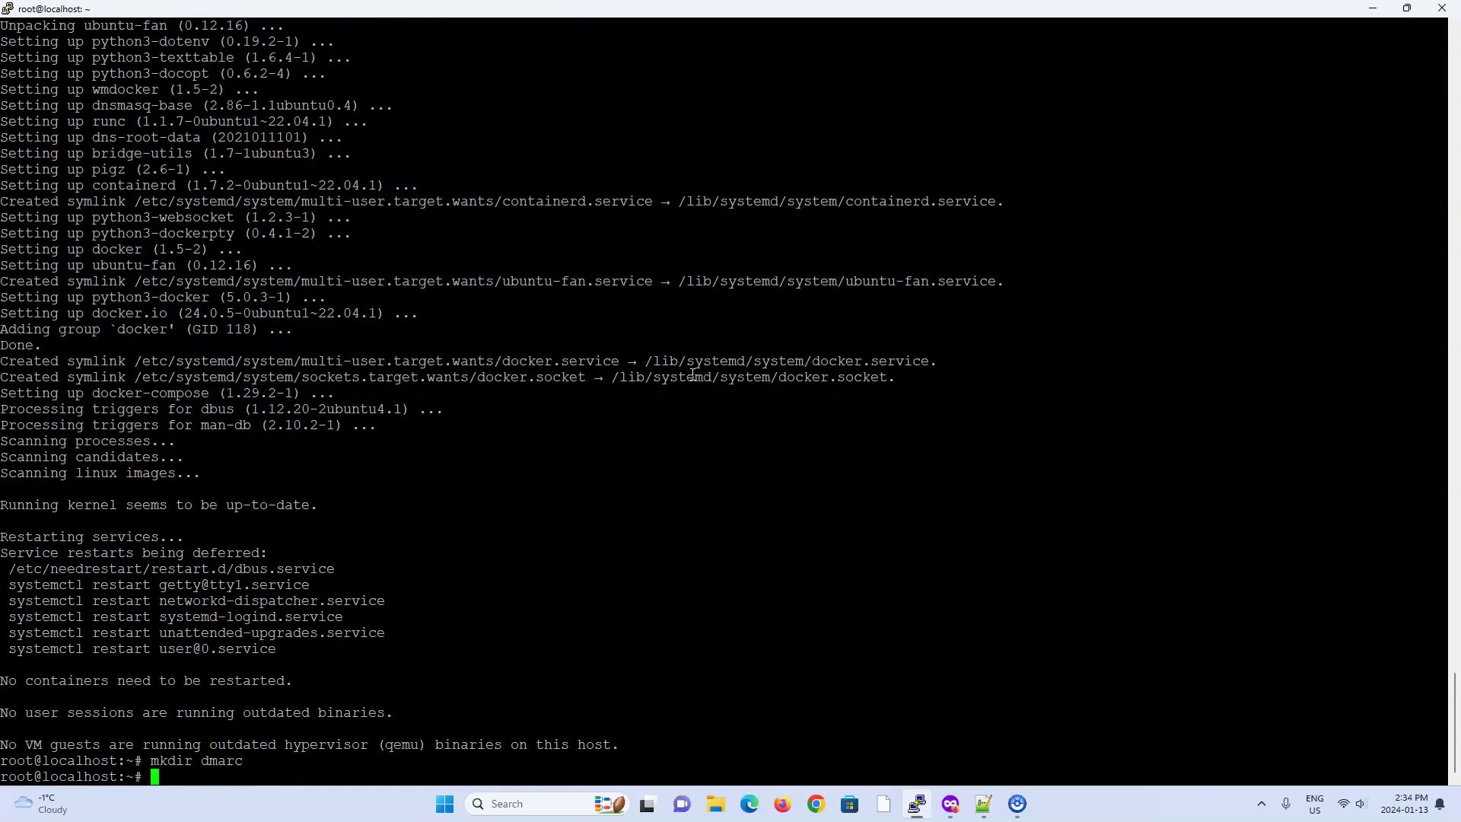
type("cd dmarc/")
key("Return")
Step: Copy the elk-dmarc repository's HTTPS clone URL from GitHub's Code menu
key("alt+Tab")
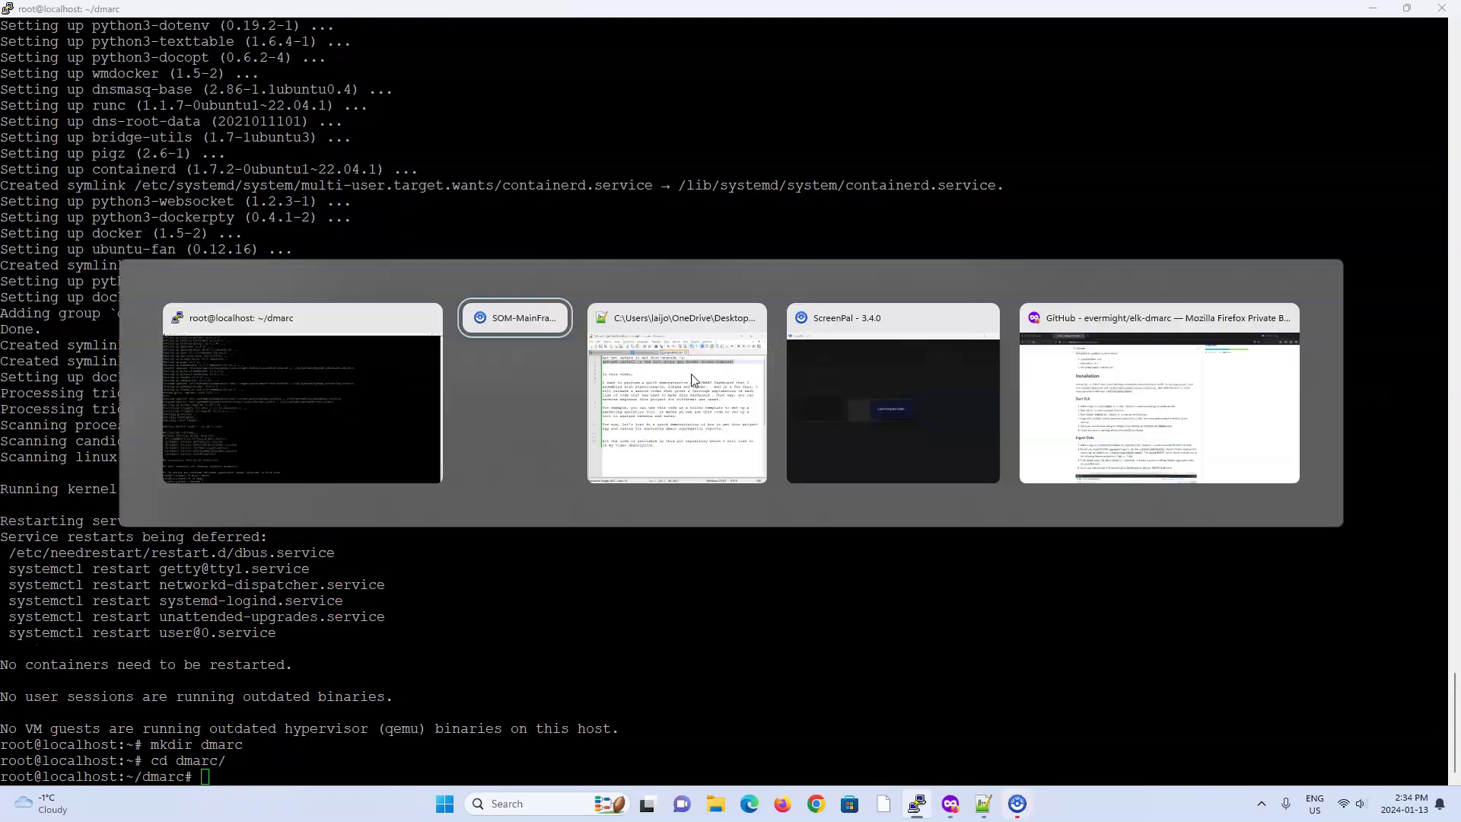
key("alt+Tab")
key("alt+Tab")
key("alt+Tab")
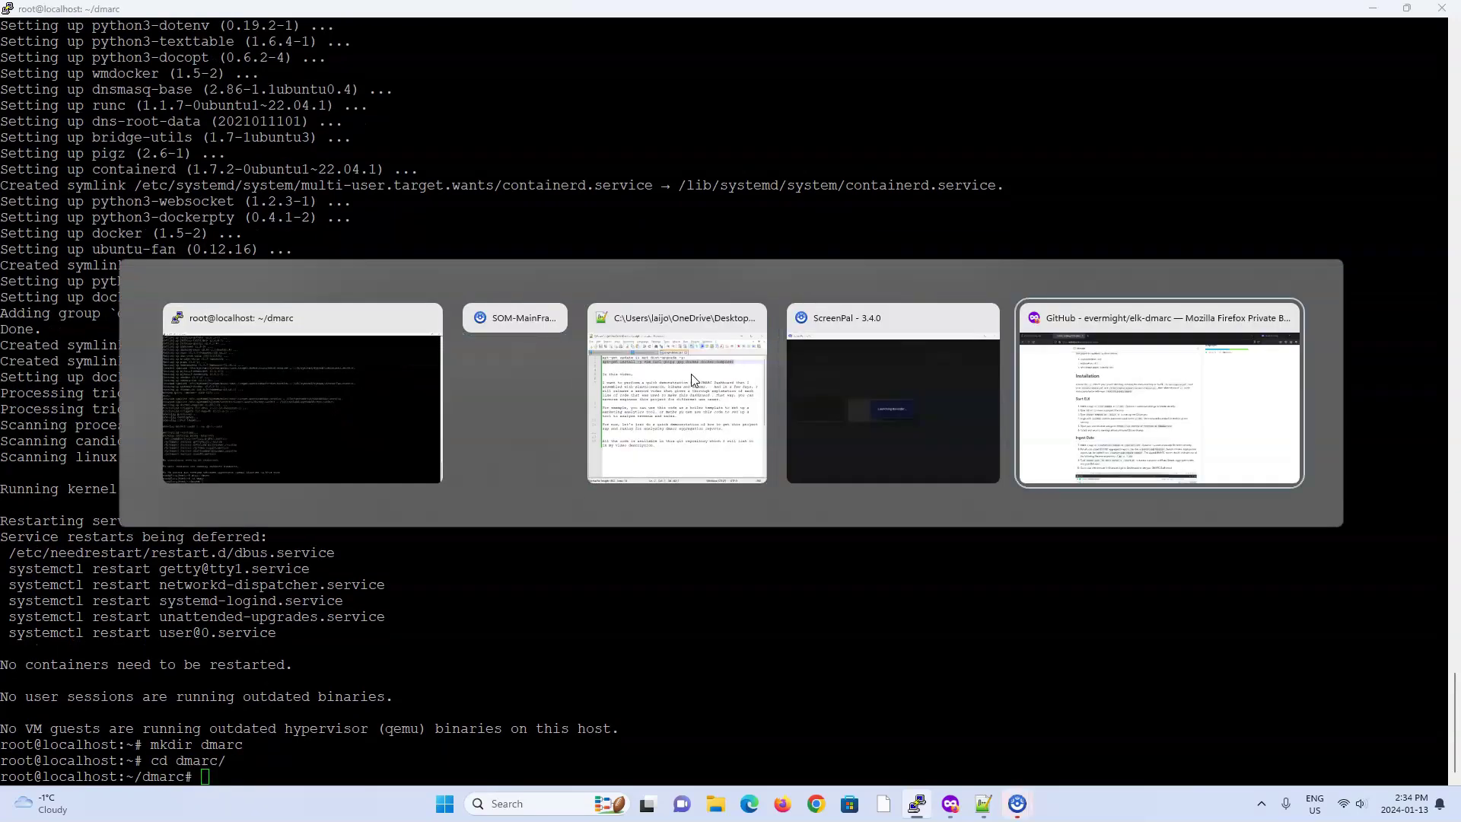
scroll(670, 244, "up", 6)
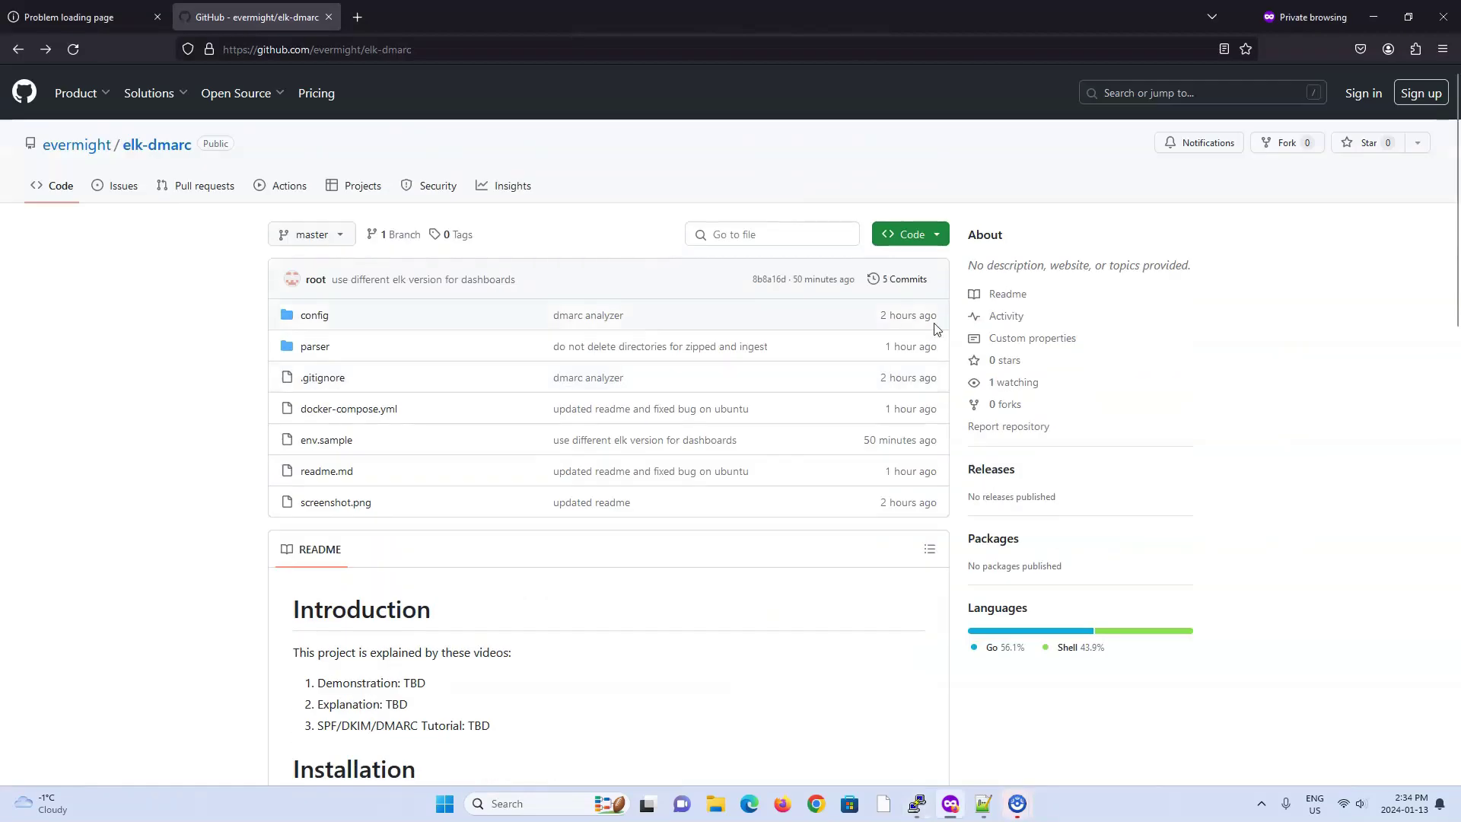
left_click(912, 234)
left_click(922, 343)
key("alt+Tab")
Step: Initialise a git repository and add the elk-dmarc URL as the origin remote
type("git init")
key("Return")
type("git emote")
key("BackSpace")
key("BackSpace")
key("BackSpace")
key("BackSpace")
key("BackSpace")
type("remote ")
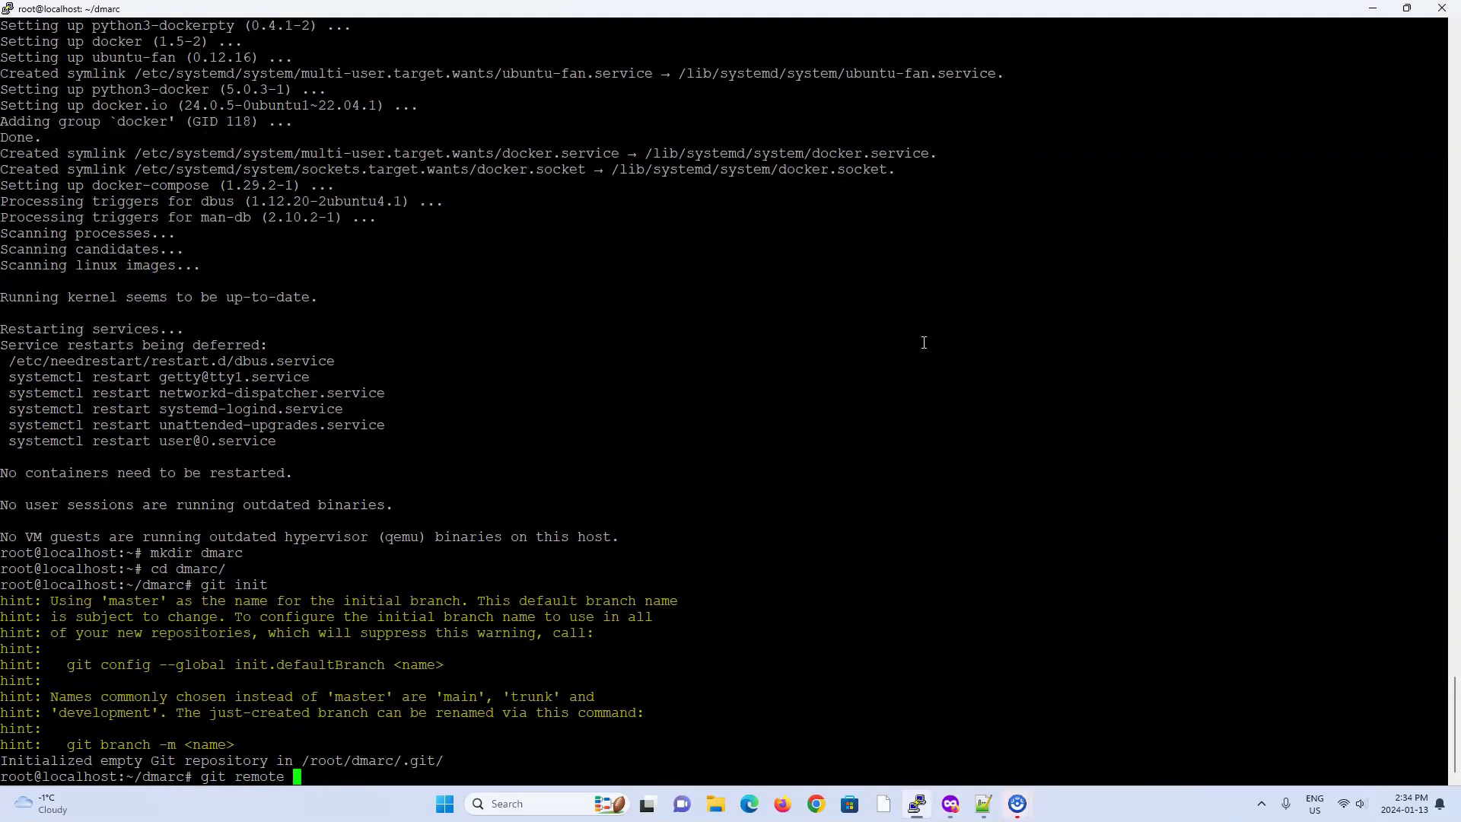
type("add origin")
right_click(930, 304)
key("Return")
Step: Fetch all branches, check out master, and list the downloaded project files
type("gi")
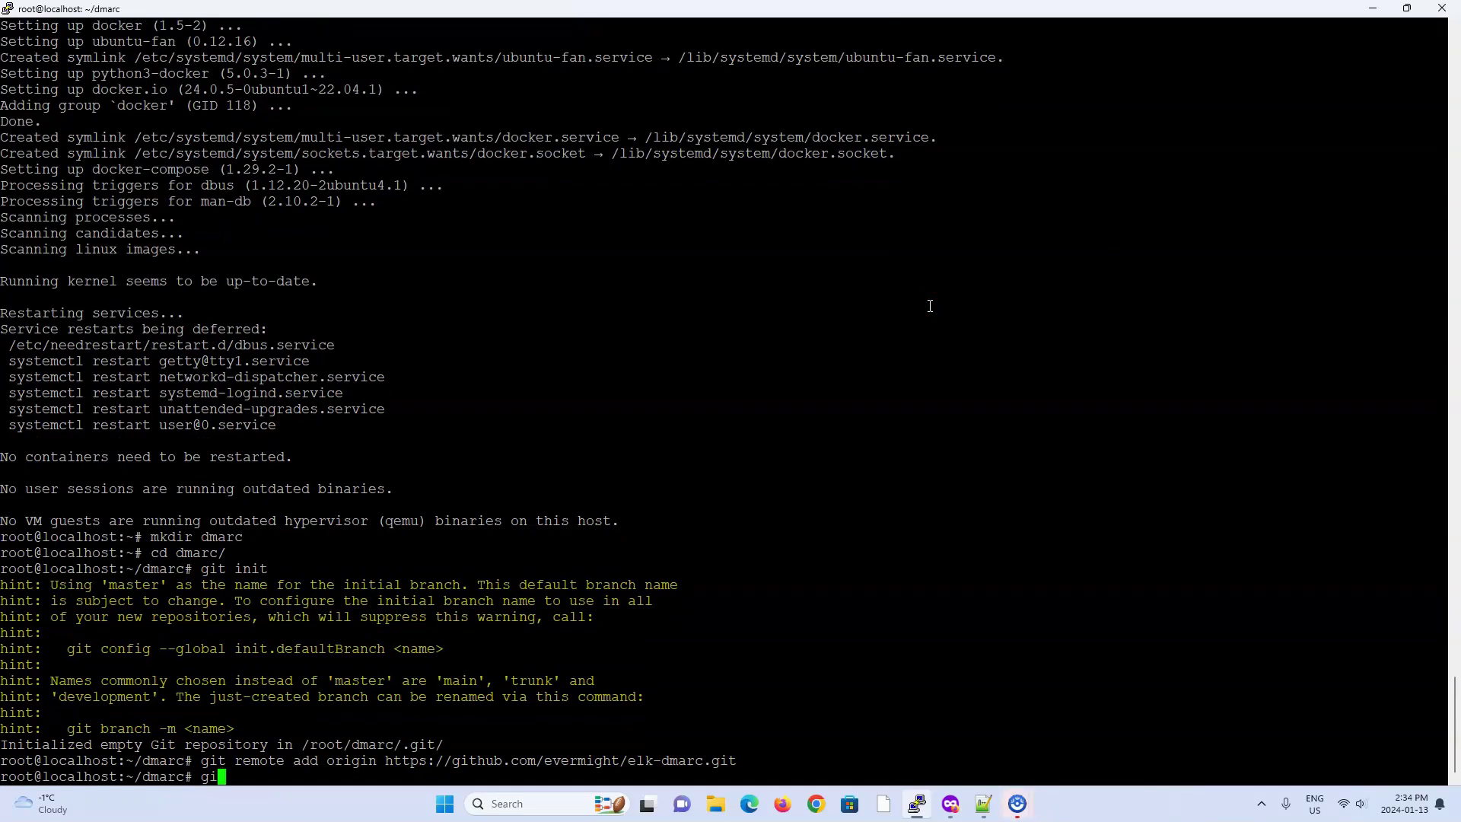
type("t fetch -a")
key("Return")
type("g")
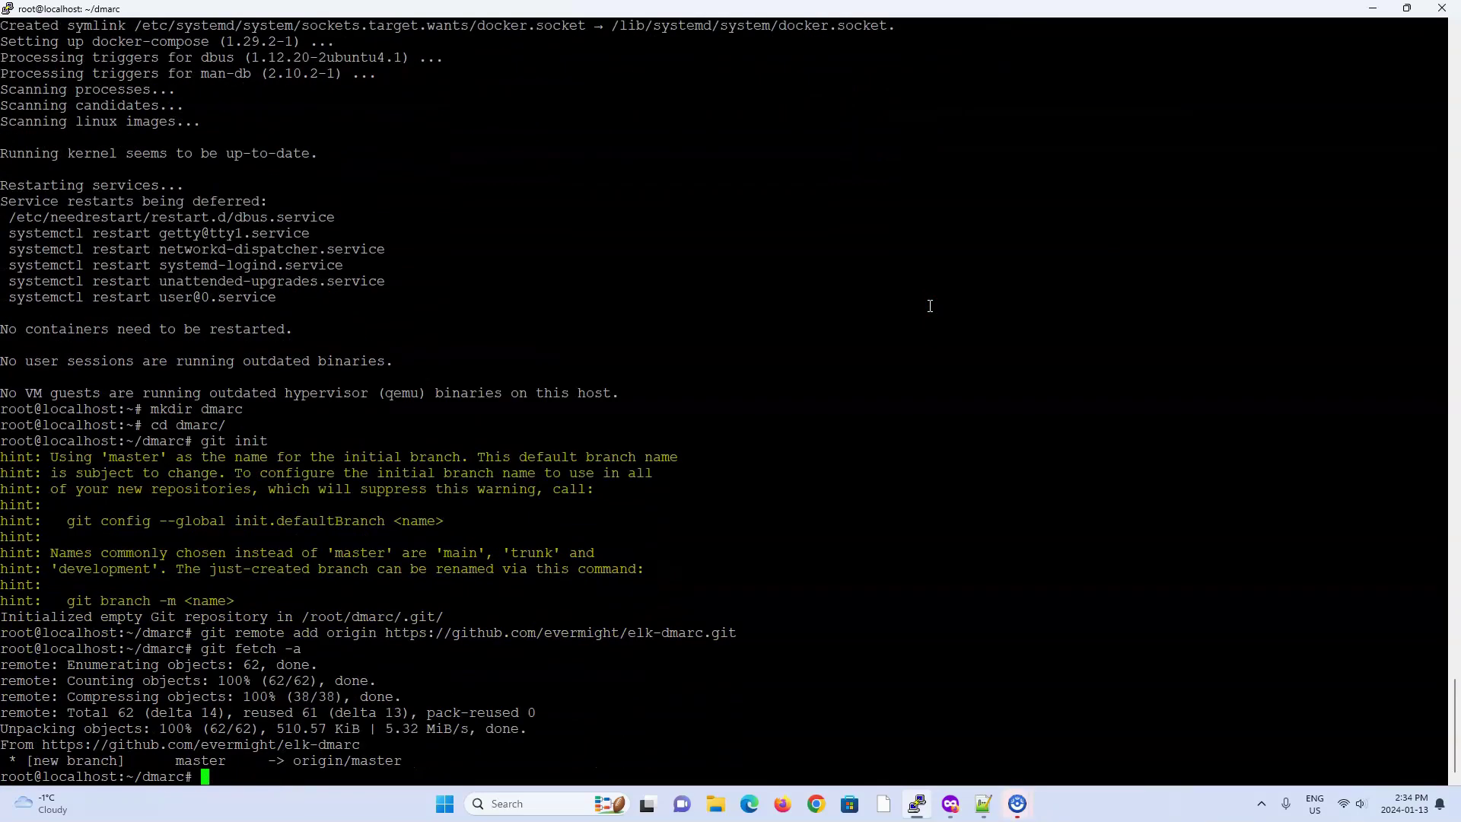
type("it checkout master")
key("Return")
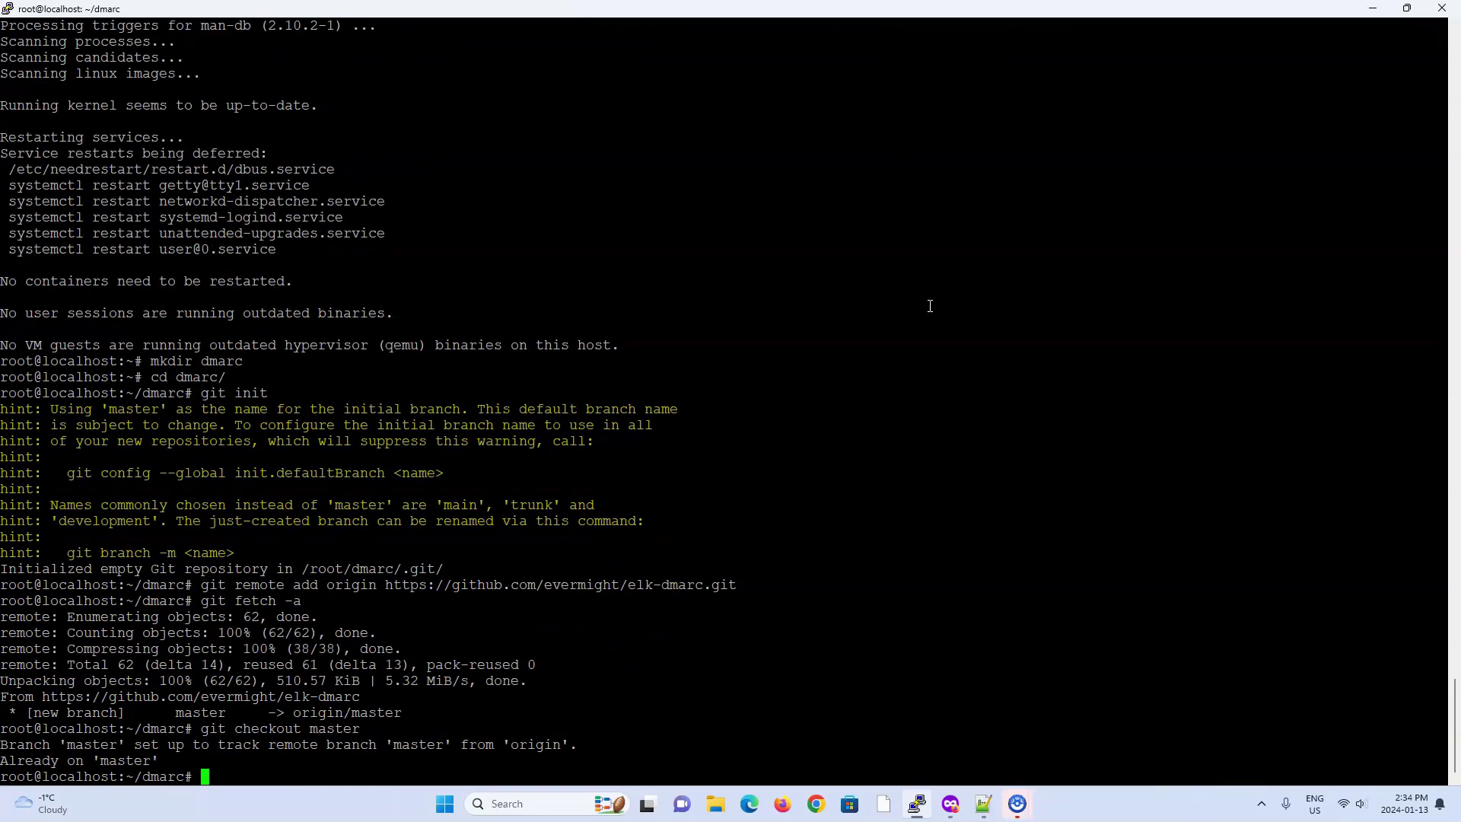
type("ls")
key("Return")
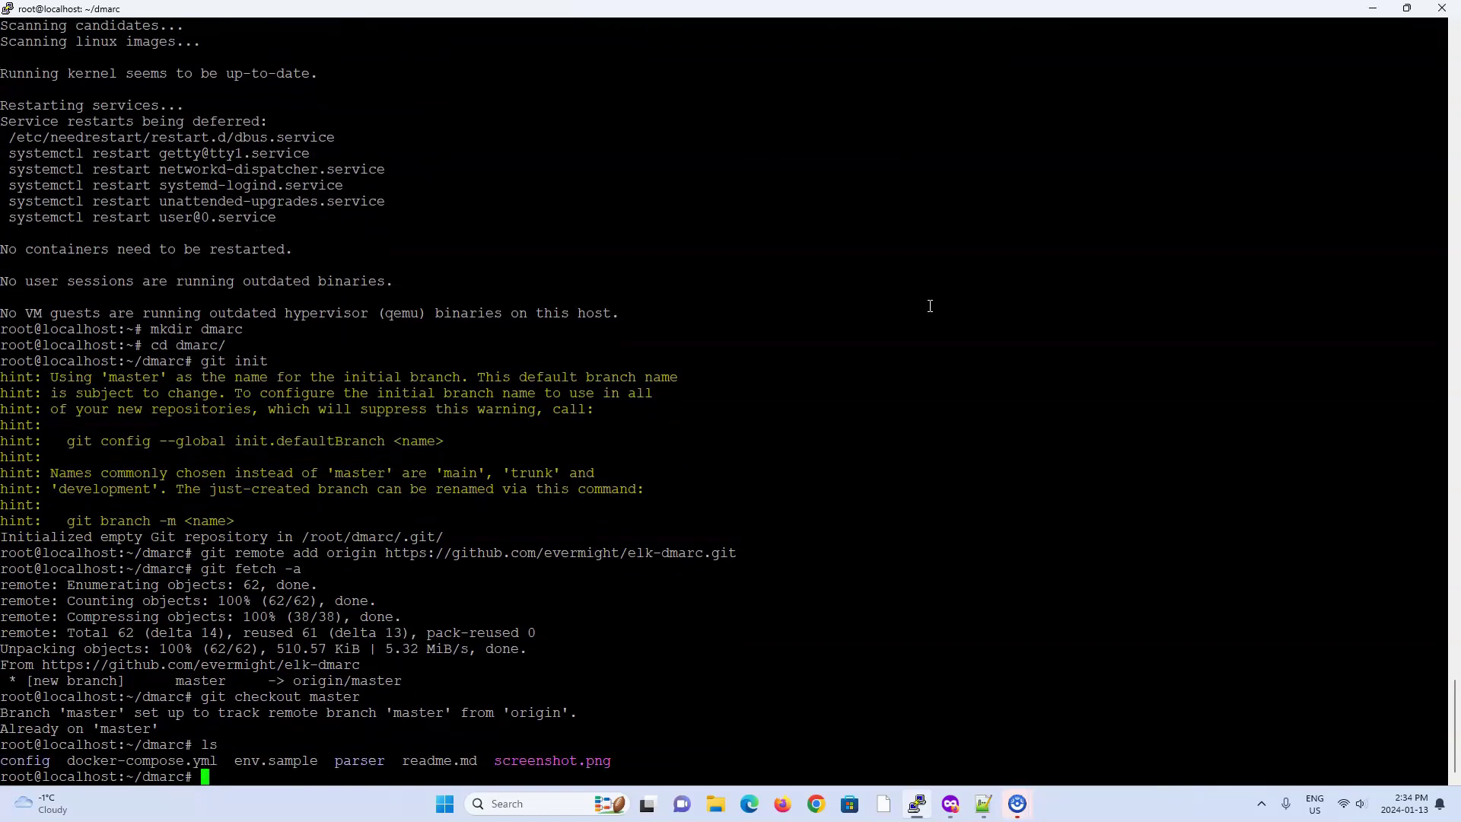
key("alt+Tab")
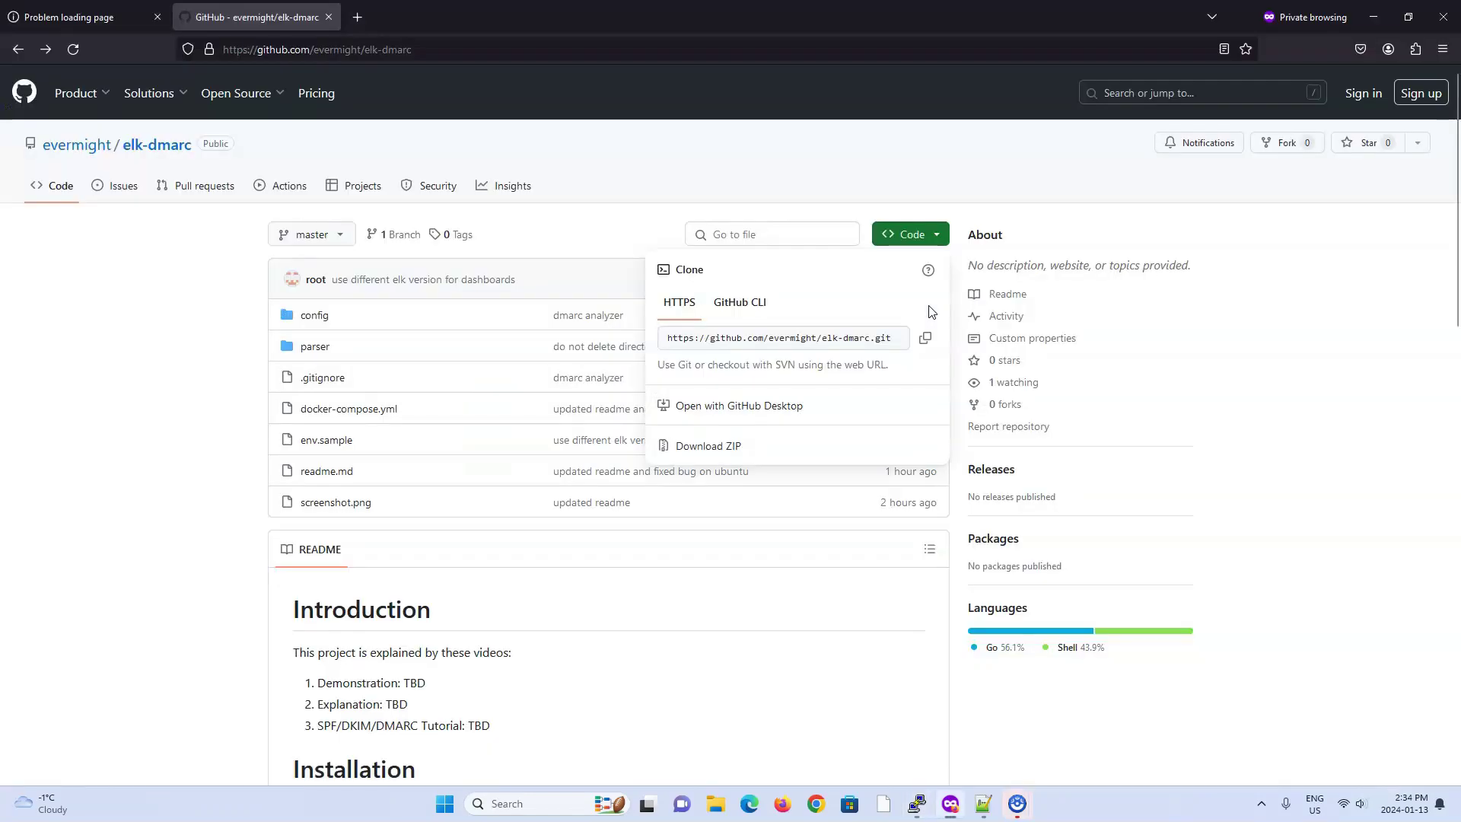
Step: Create .env by copying env.sample in the dmarc folder
scroll(1078, 352, "down", 5)
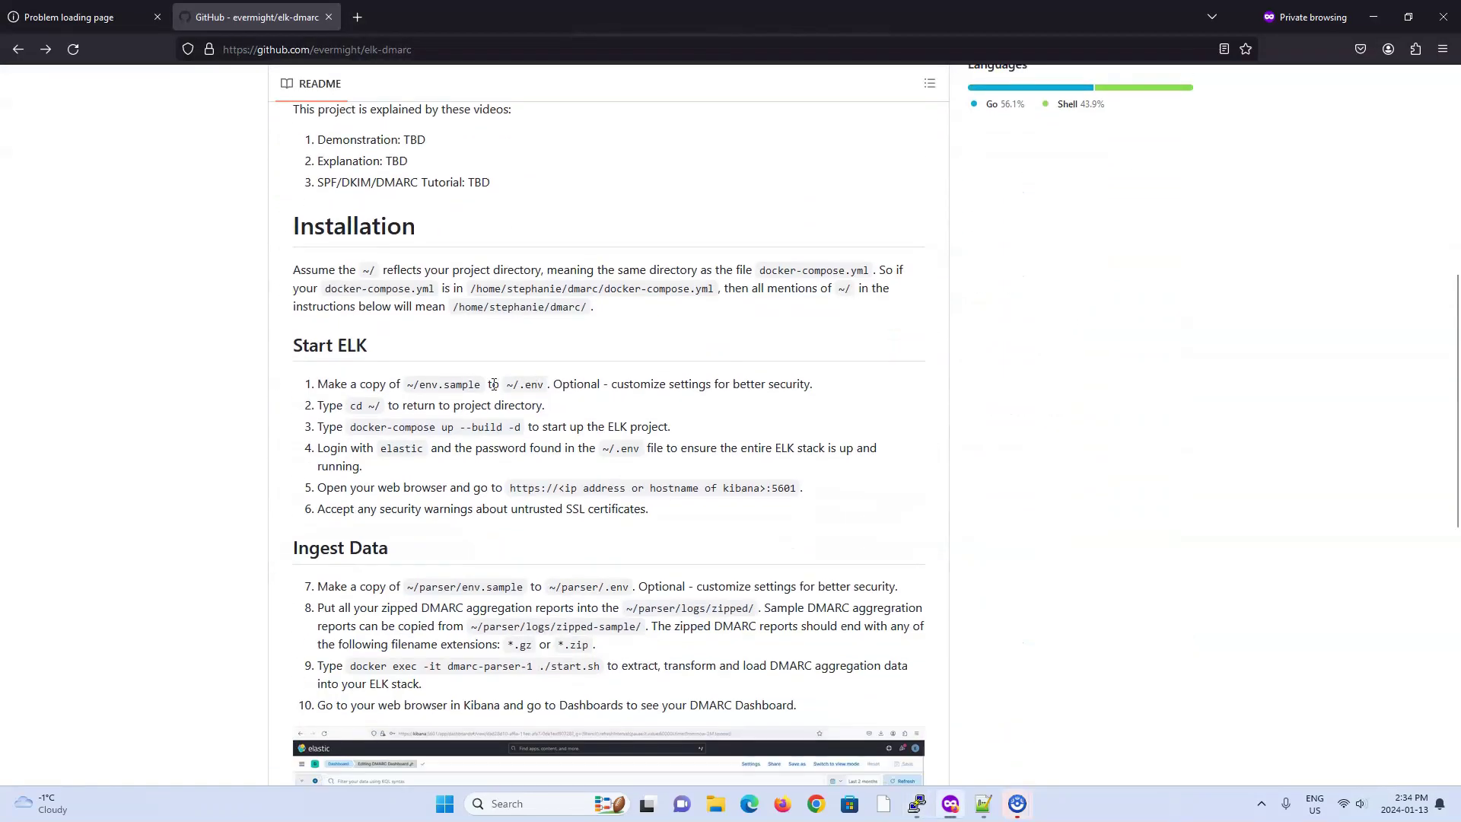
key("alt+Tab")
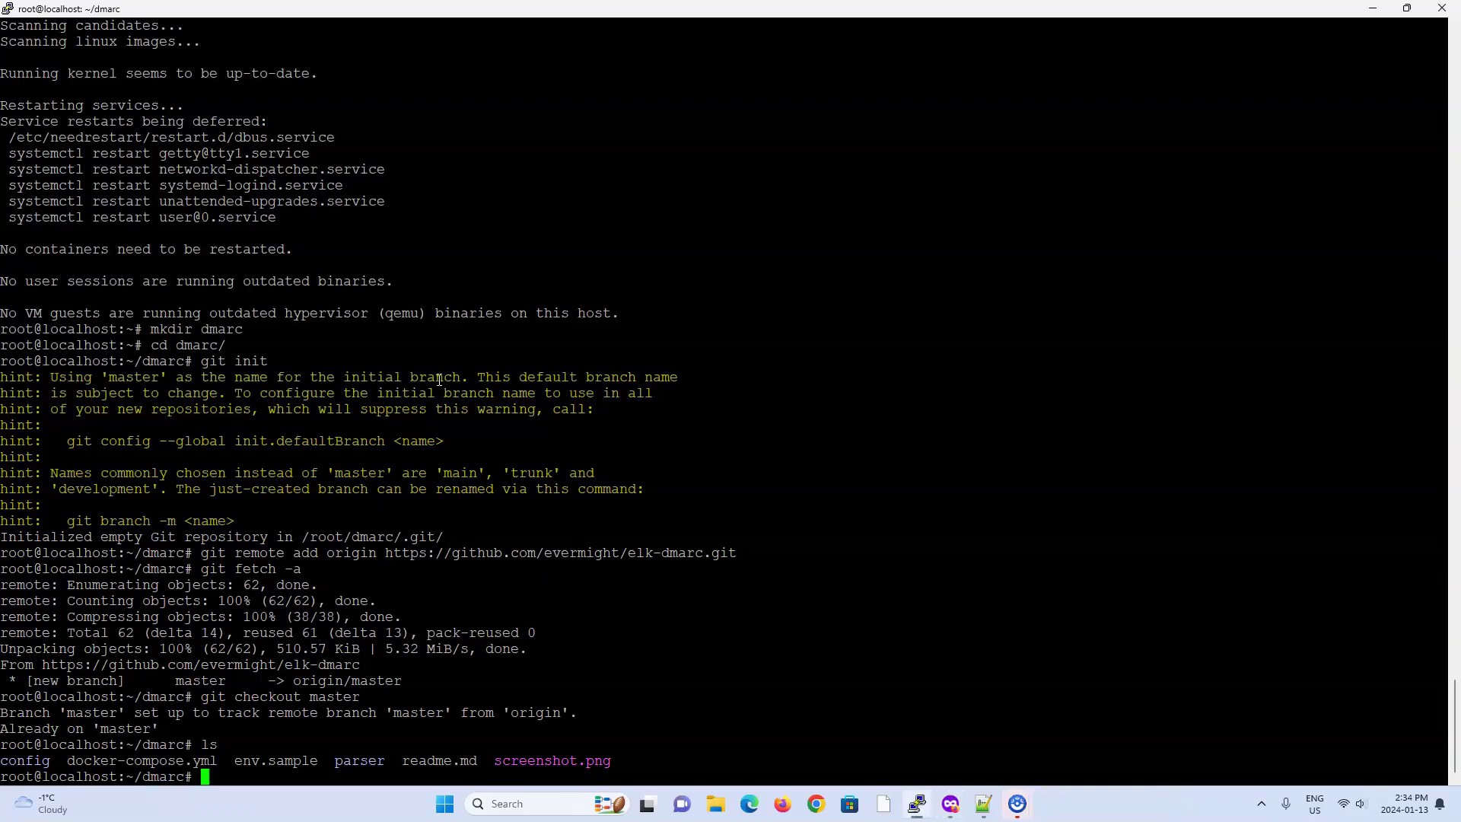
type("cp env.sample .env")
key("Return")
Step: Review the .env settings in vi and quit without changes
type("vi e")
key("BackSpace")
type(".env")
key("Return")
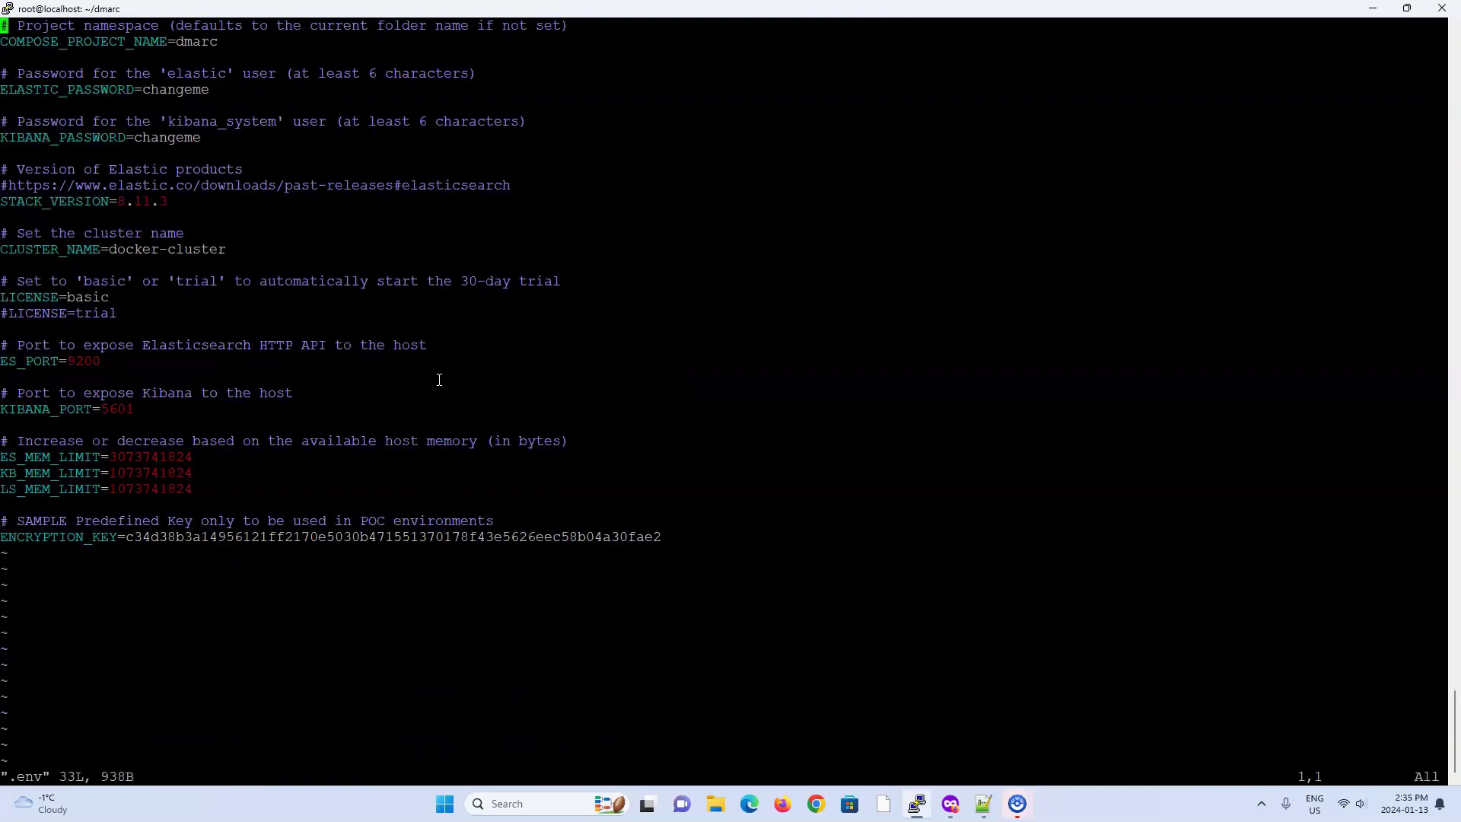
type(":q")
key("Return")
Step: Begin entering the docker-compose up command
type("docer")
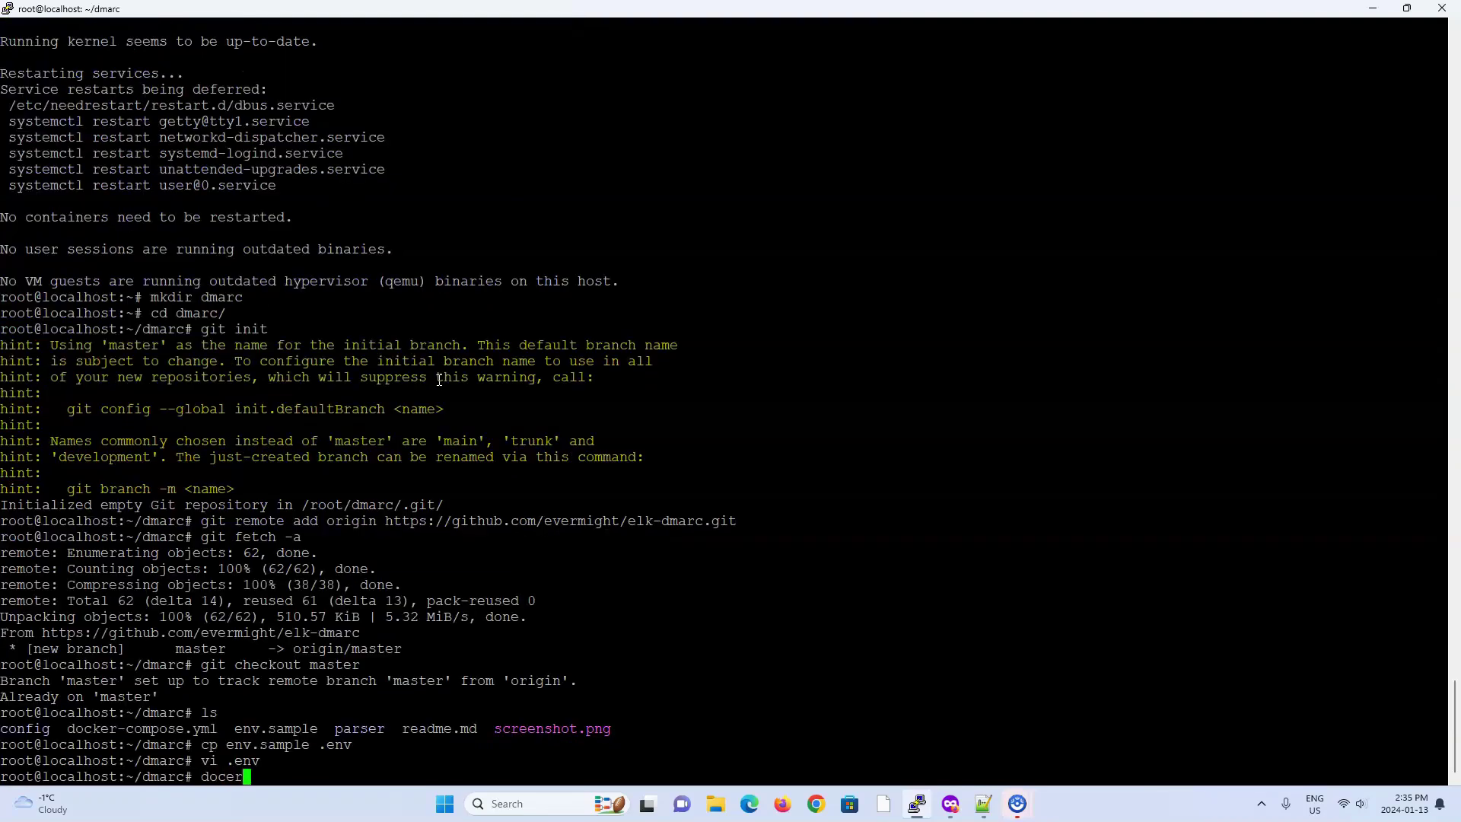
type("e")
key("BackSpace")
type("ker-compse up")
Step: Build and start the ELK containers in the background with docker-compose up --build -d
key("BackSpace")
key("BackSpace")
key("BackSpace")
key("BackSpace")
key("BackSpace")
key("BackSpace")
type("ose up --build -d;")
key("Return")
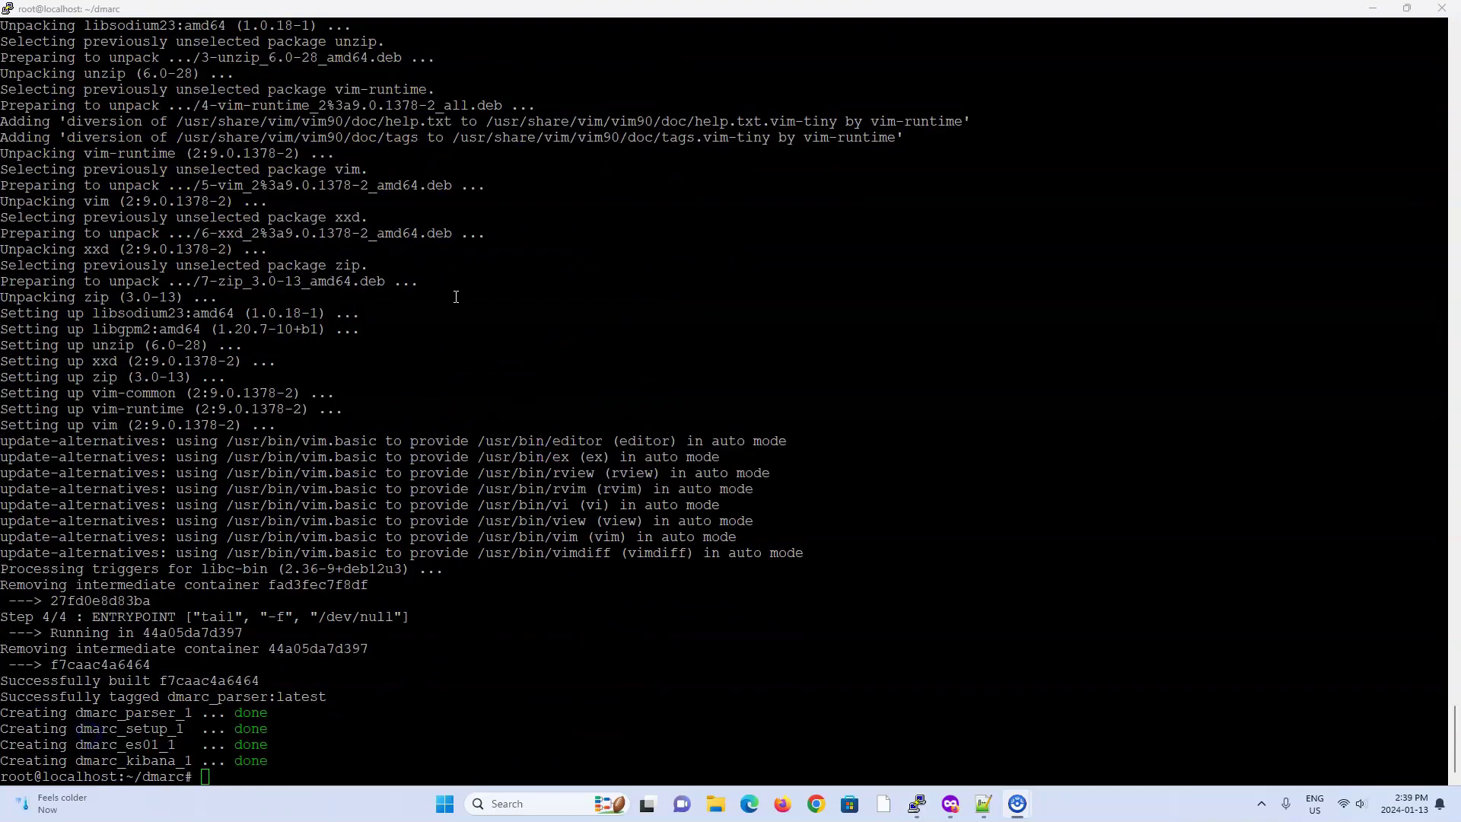
Step: Check container health with docker ps -a and the formatted status table, then run ip a
left_click(455, 297)
type("docker ps -a")
key("Return")
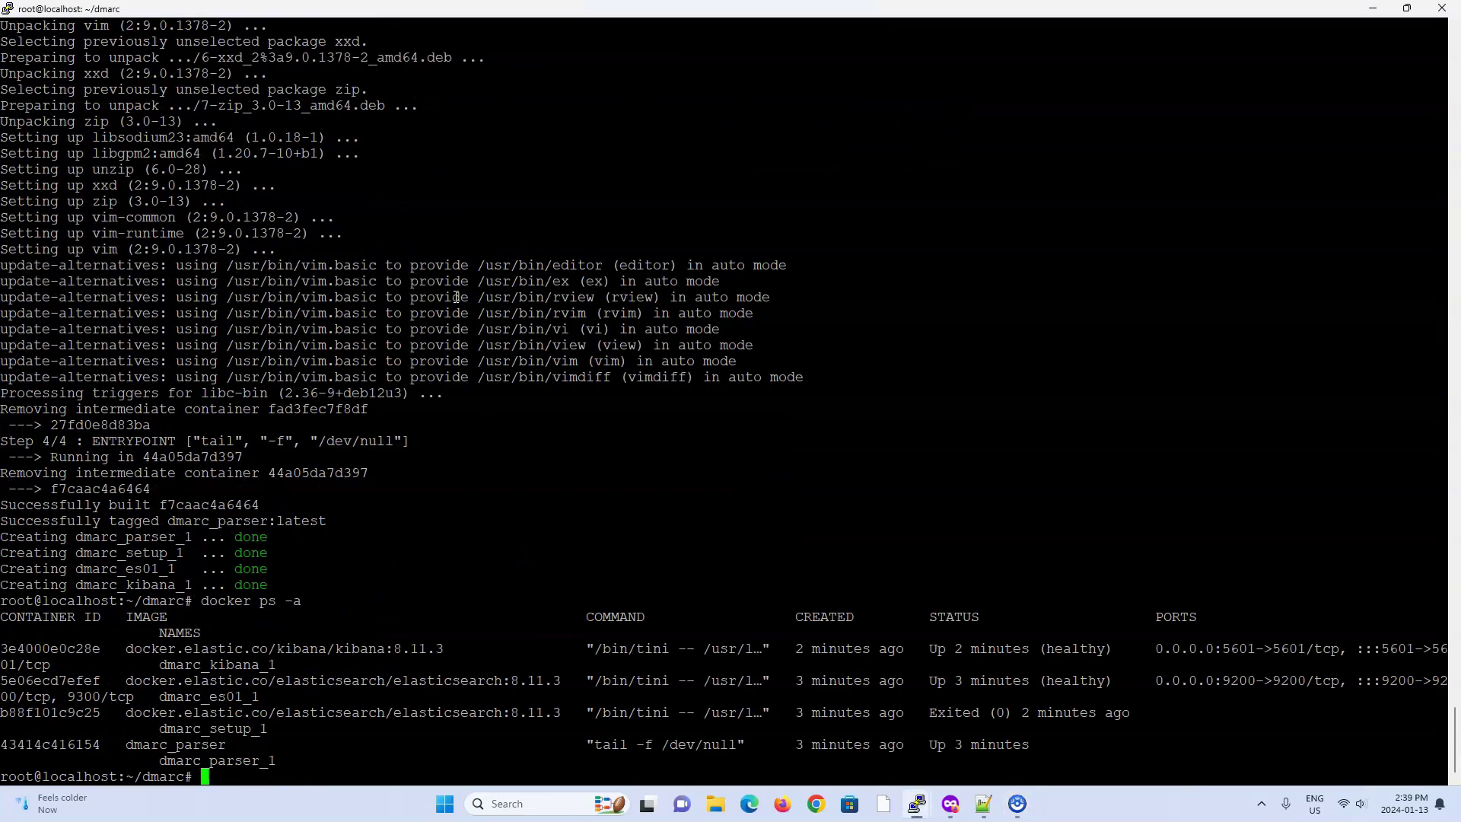
right_click(474, 588)
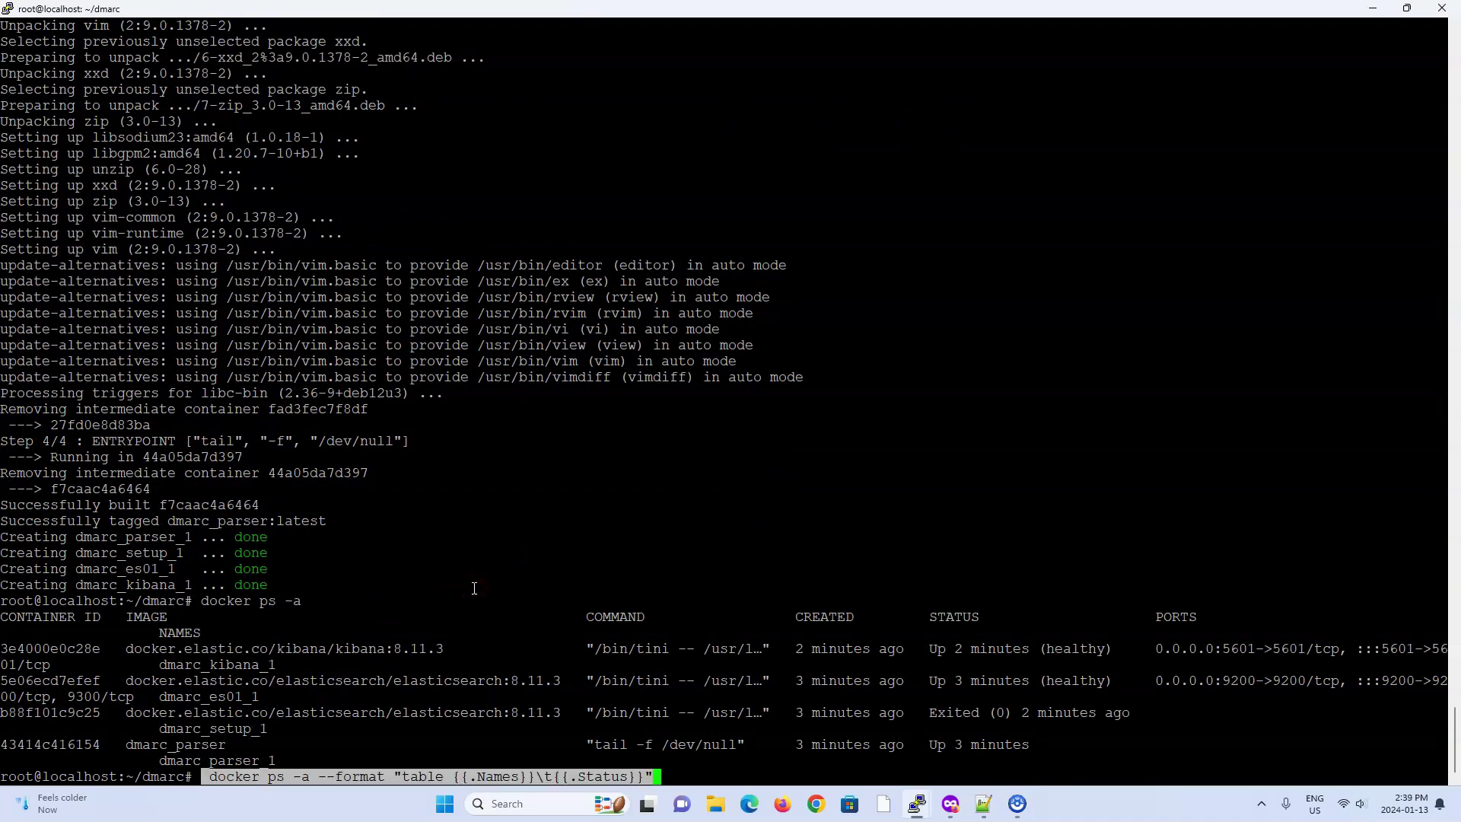
key("Return")
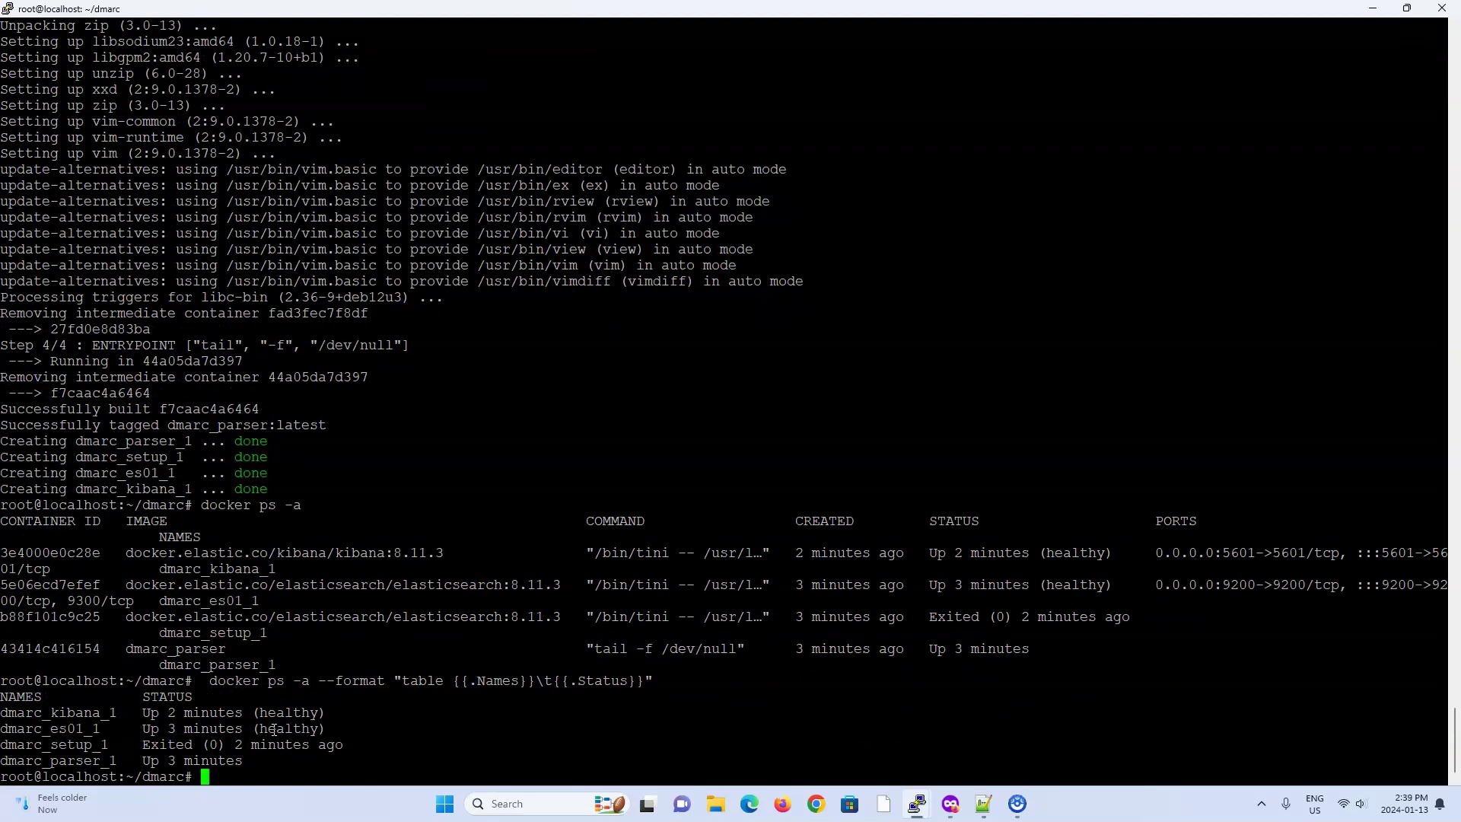
type("ip a")
key("Return")
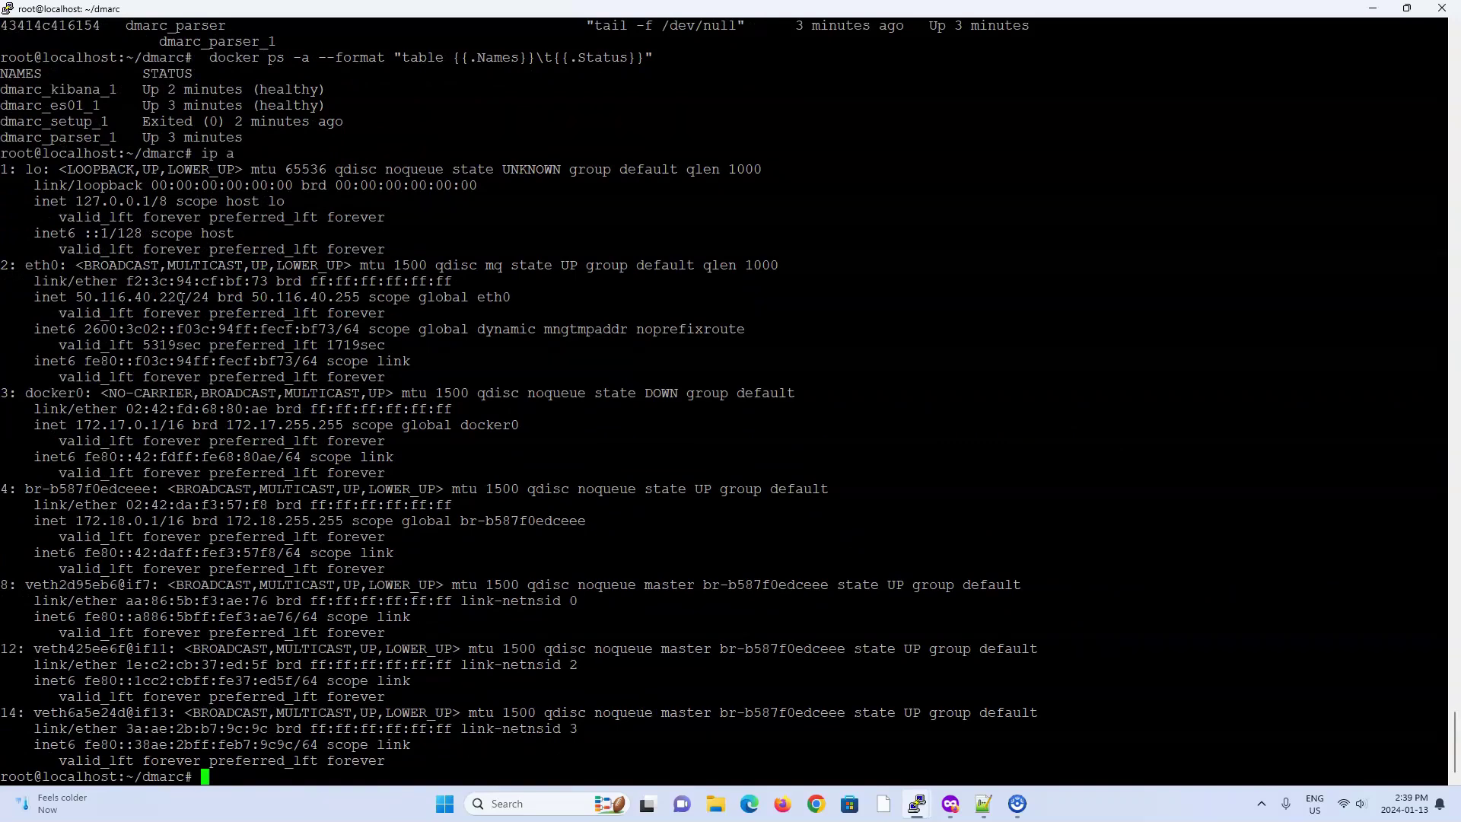
Step: Get past Firefox's certificate warning for the Kibana page
key("alt+Tab")
key("alt+Tab")
key("alt+Tab")
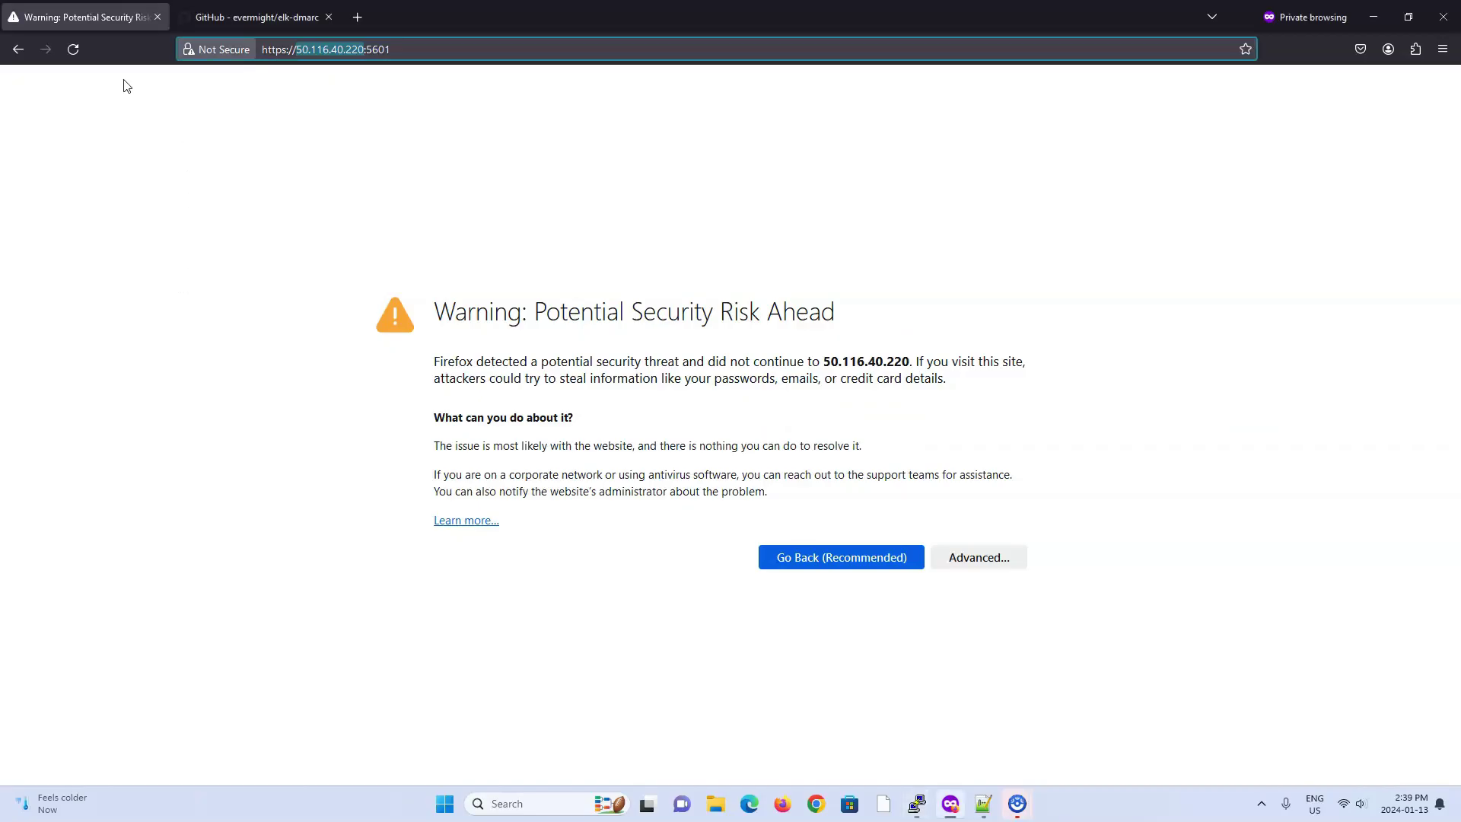
left_click(978, 495)
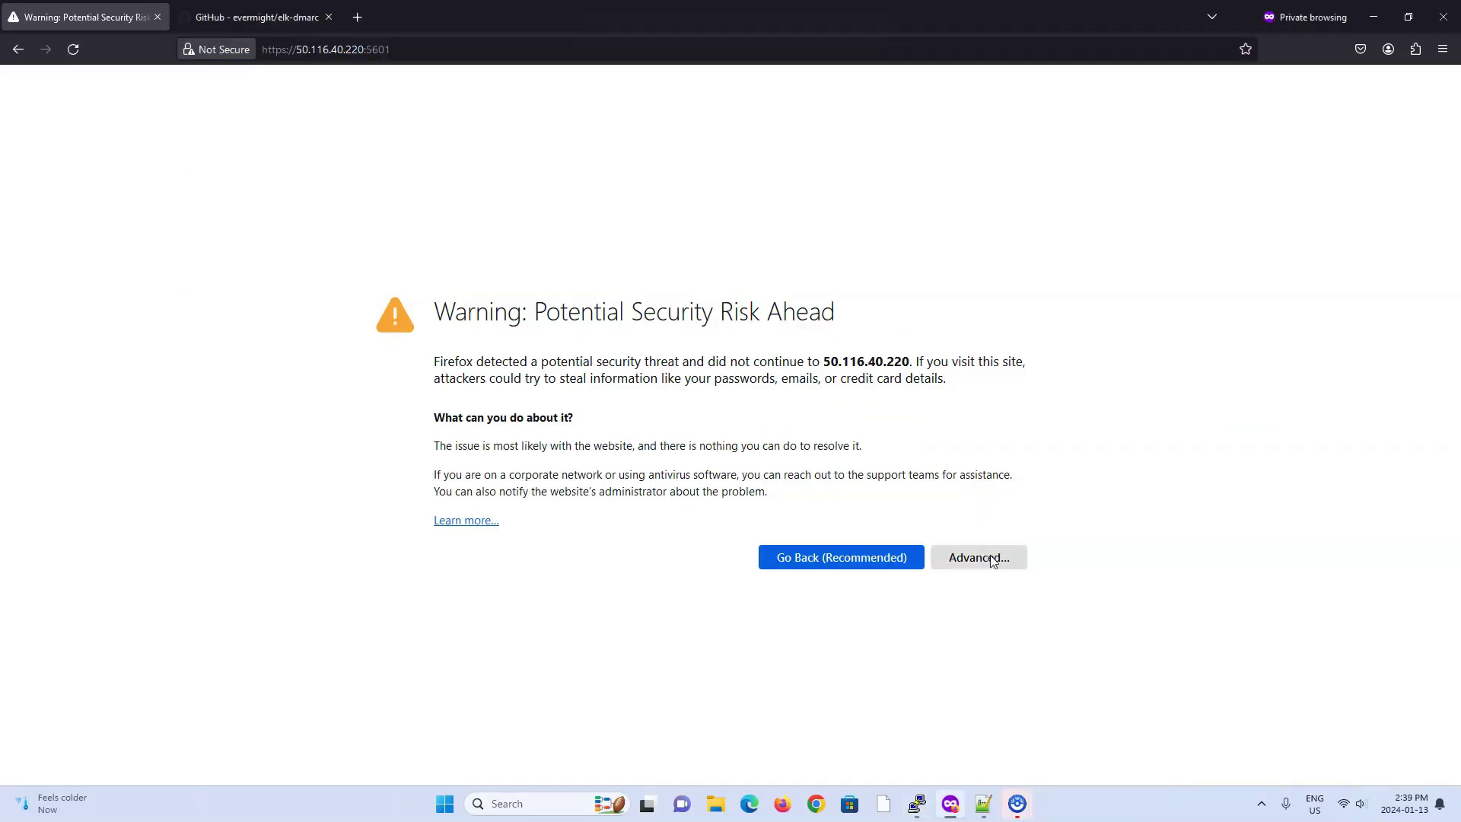
left_click(993, 559)
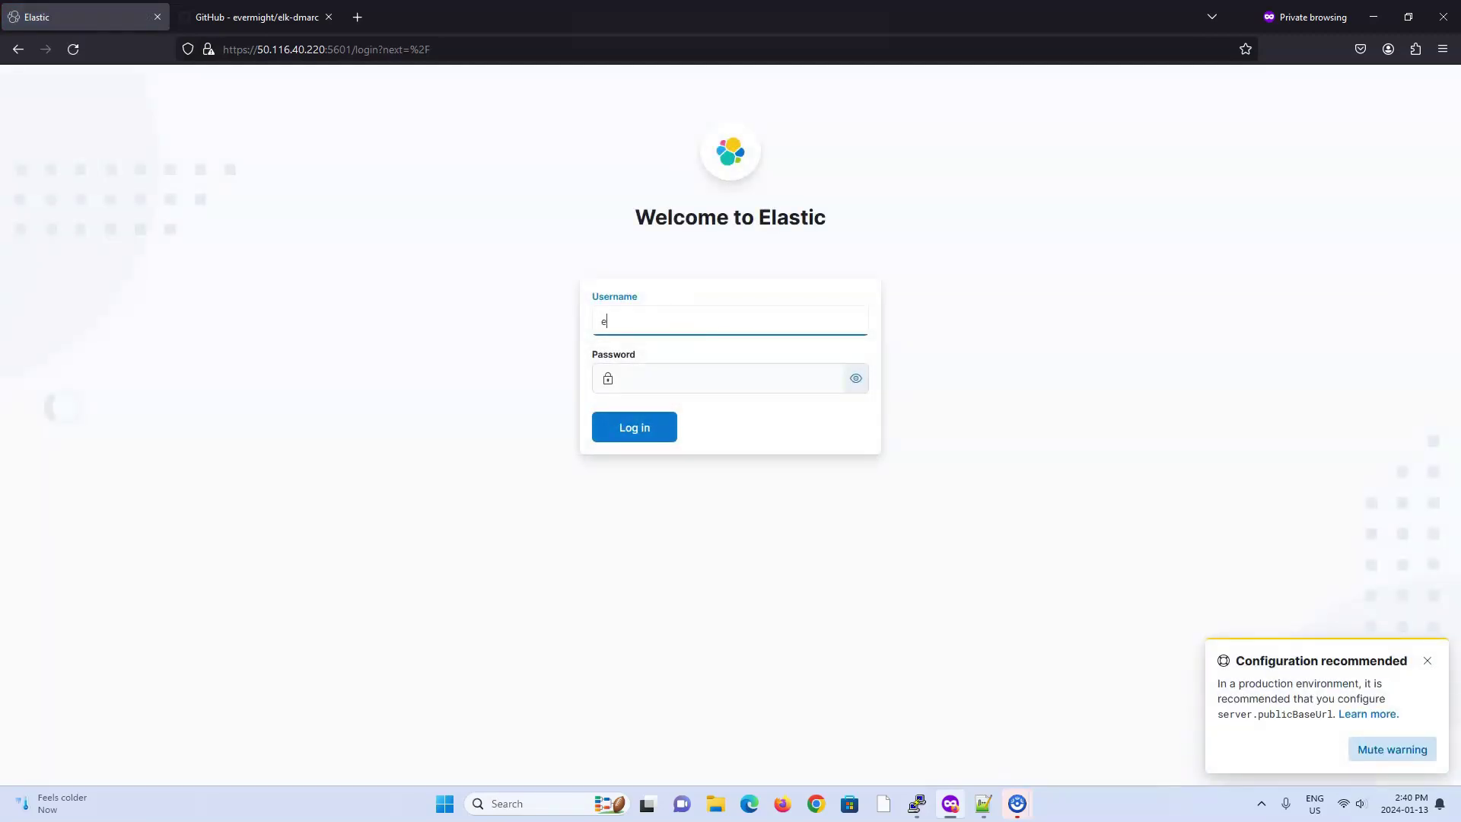
Step: Log in to Kibana as elastic using the password found in .env
key("Tab")
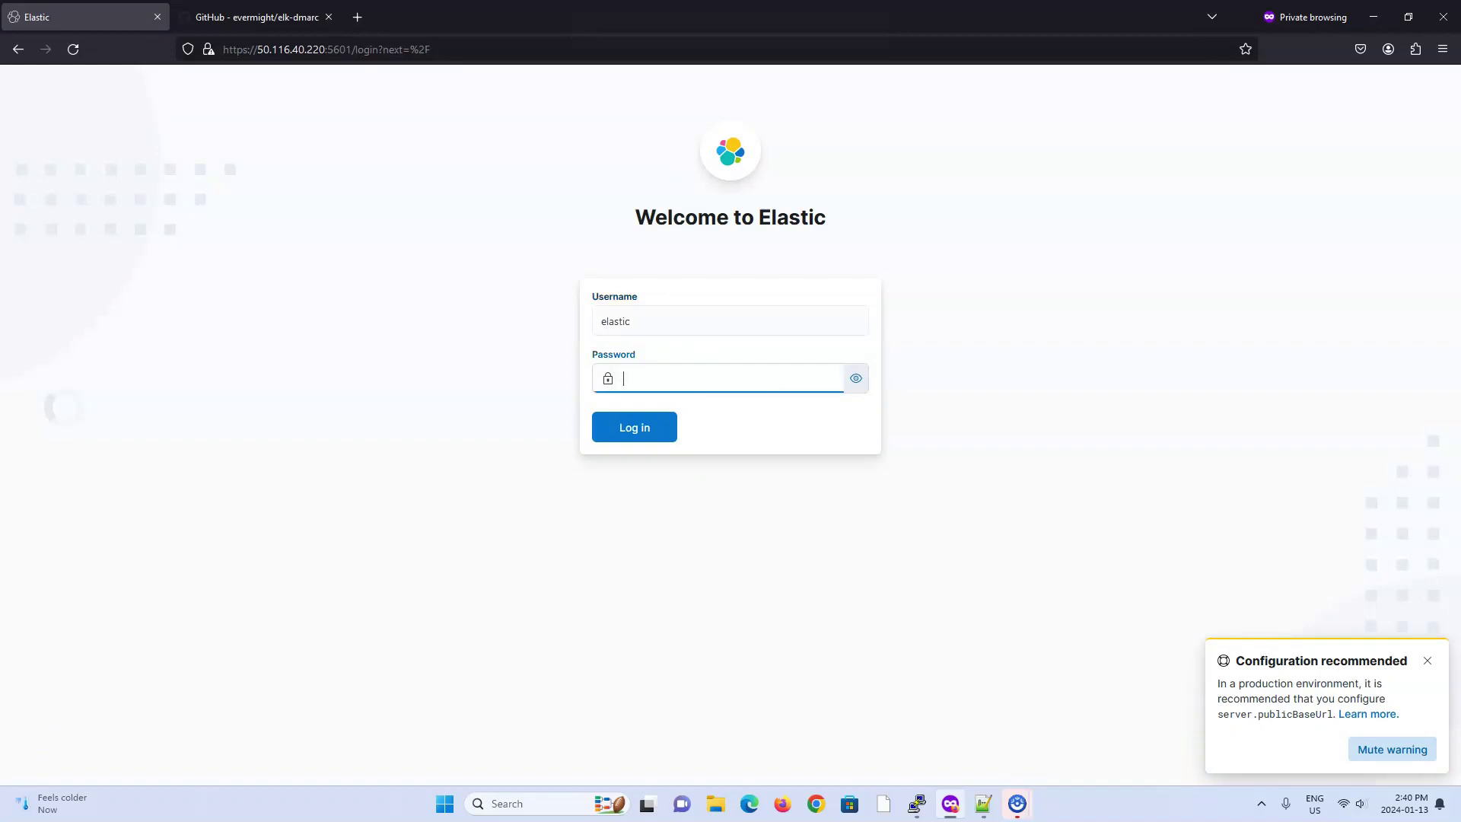
key("alt+Tab")
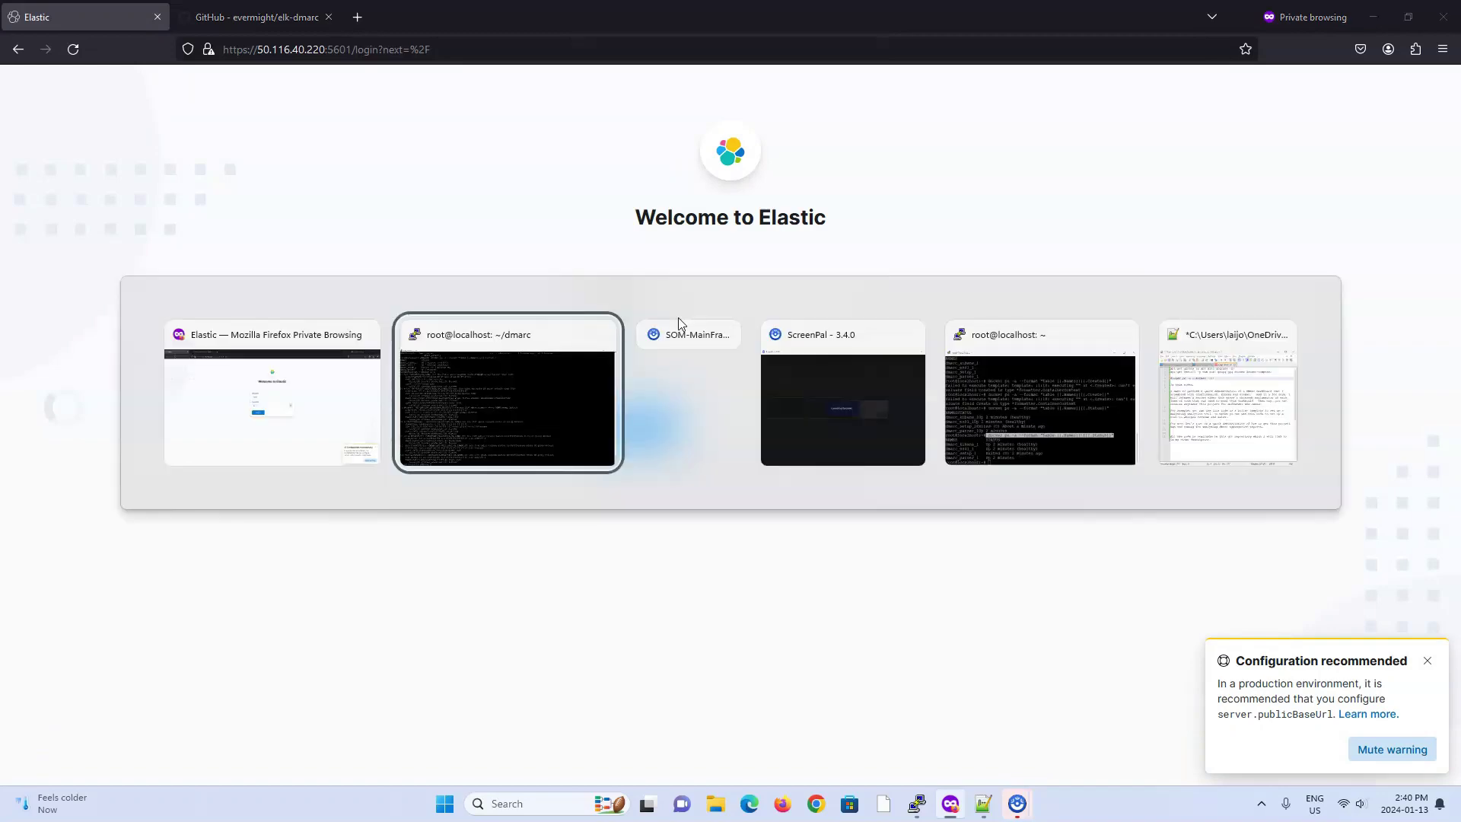
type("vi .env")
key("Return")
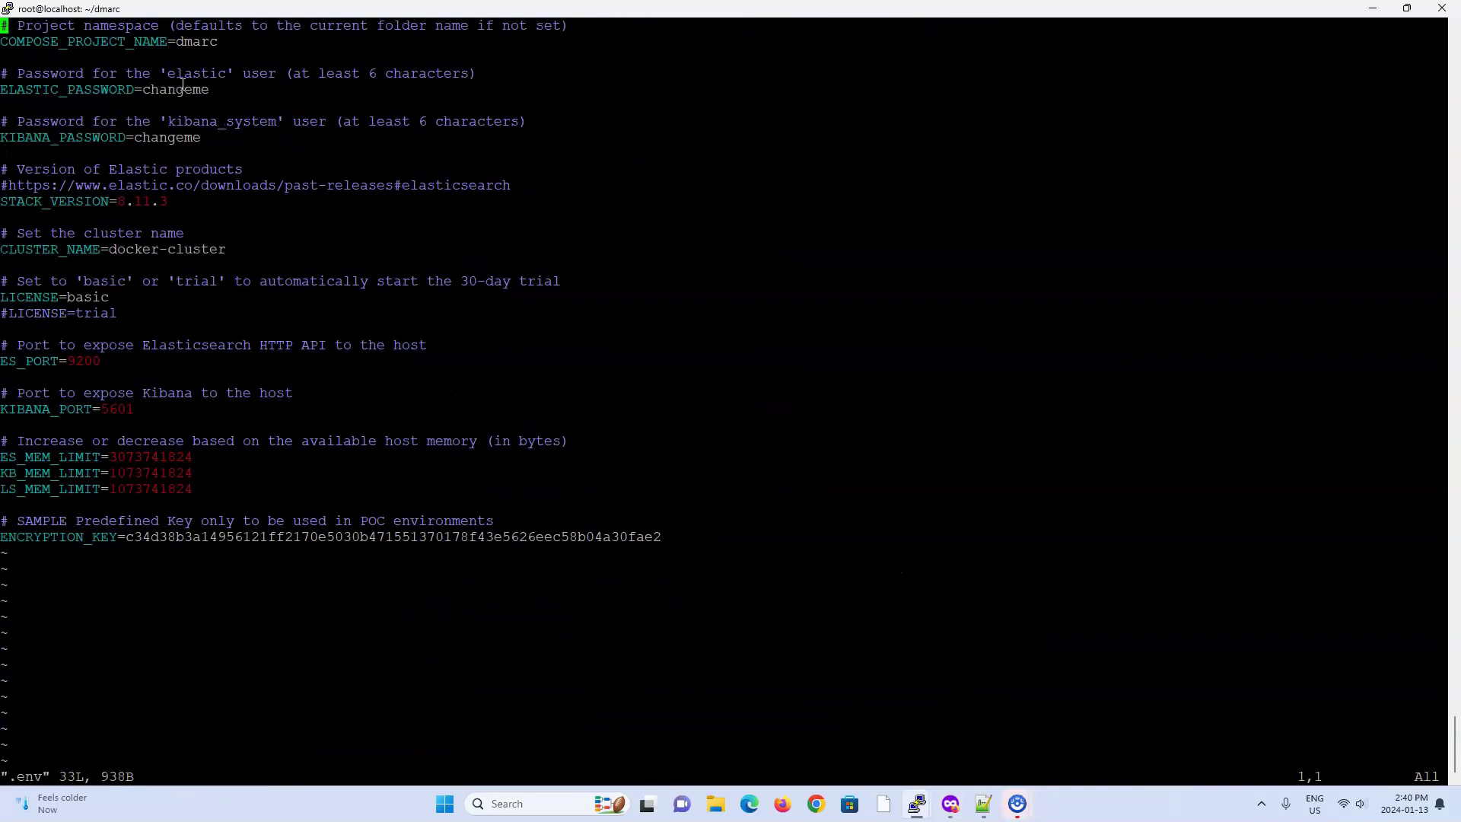
key("alt+Tab")
type("cha")
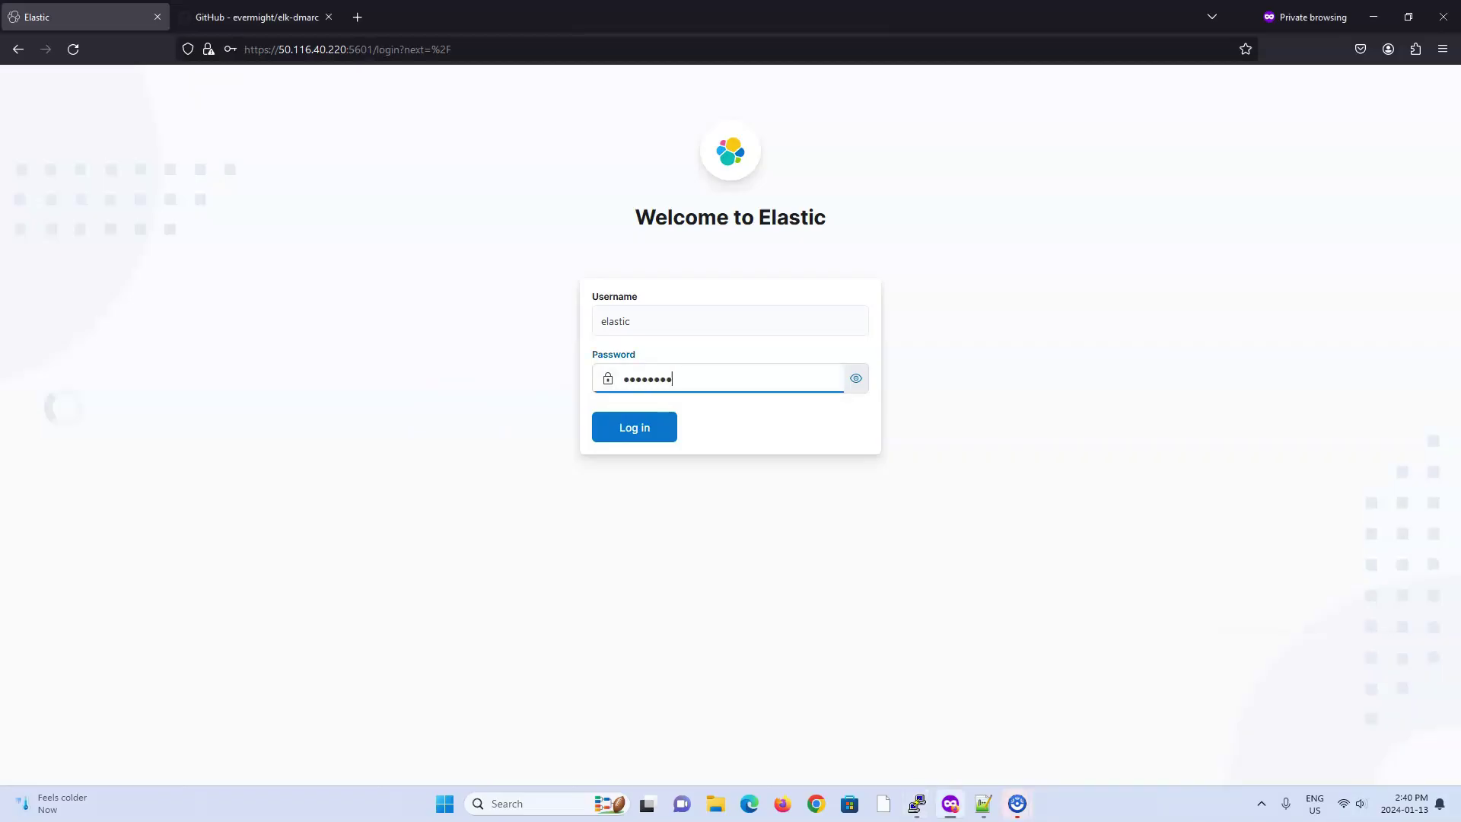
key("Return")
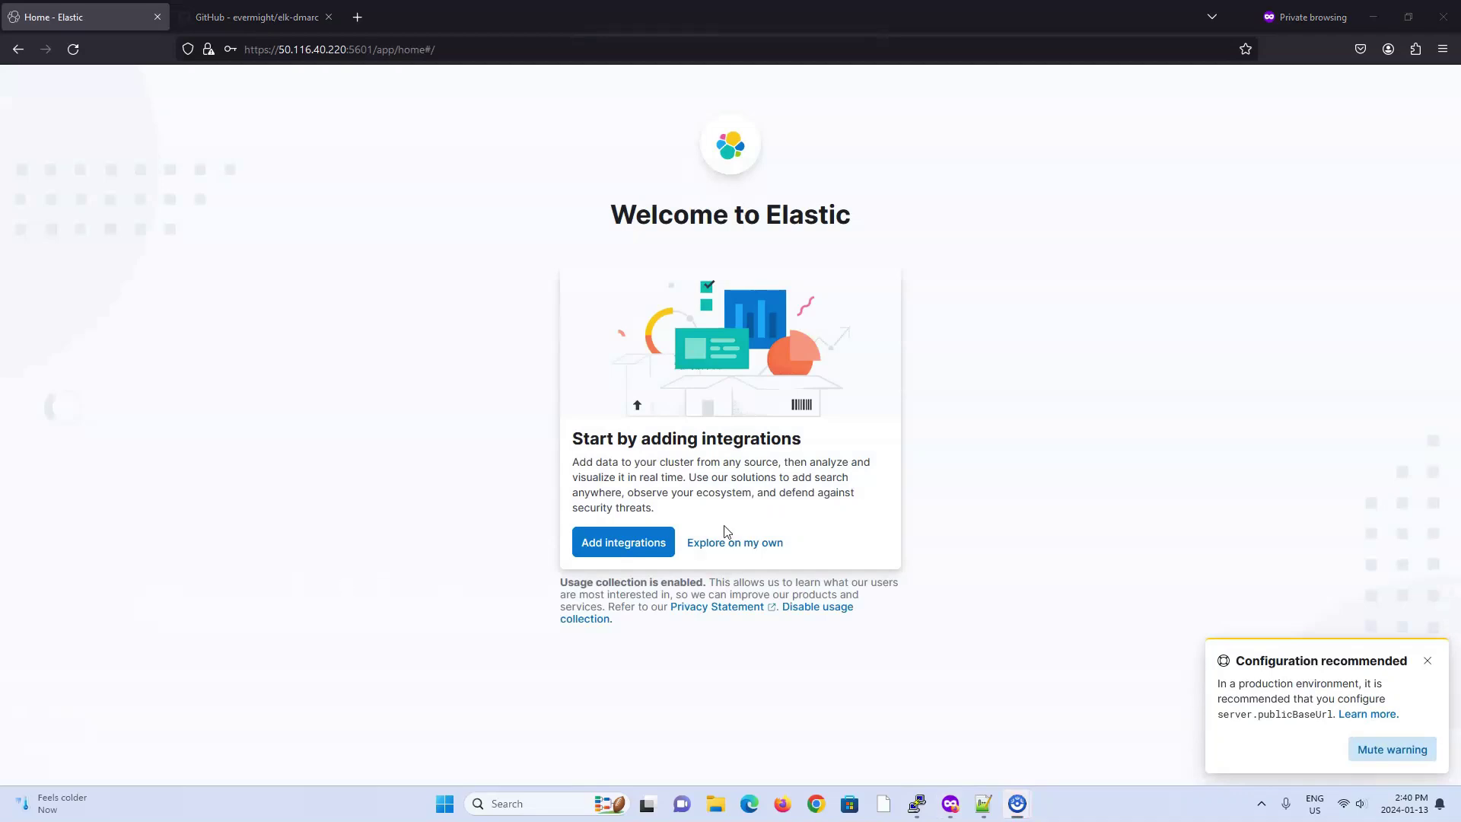
Step: Choose Explore on my own to reach Kibana's Welcome home page
left_click(726, 536)
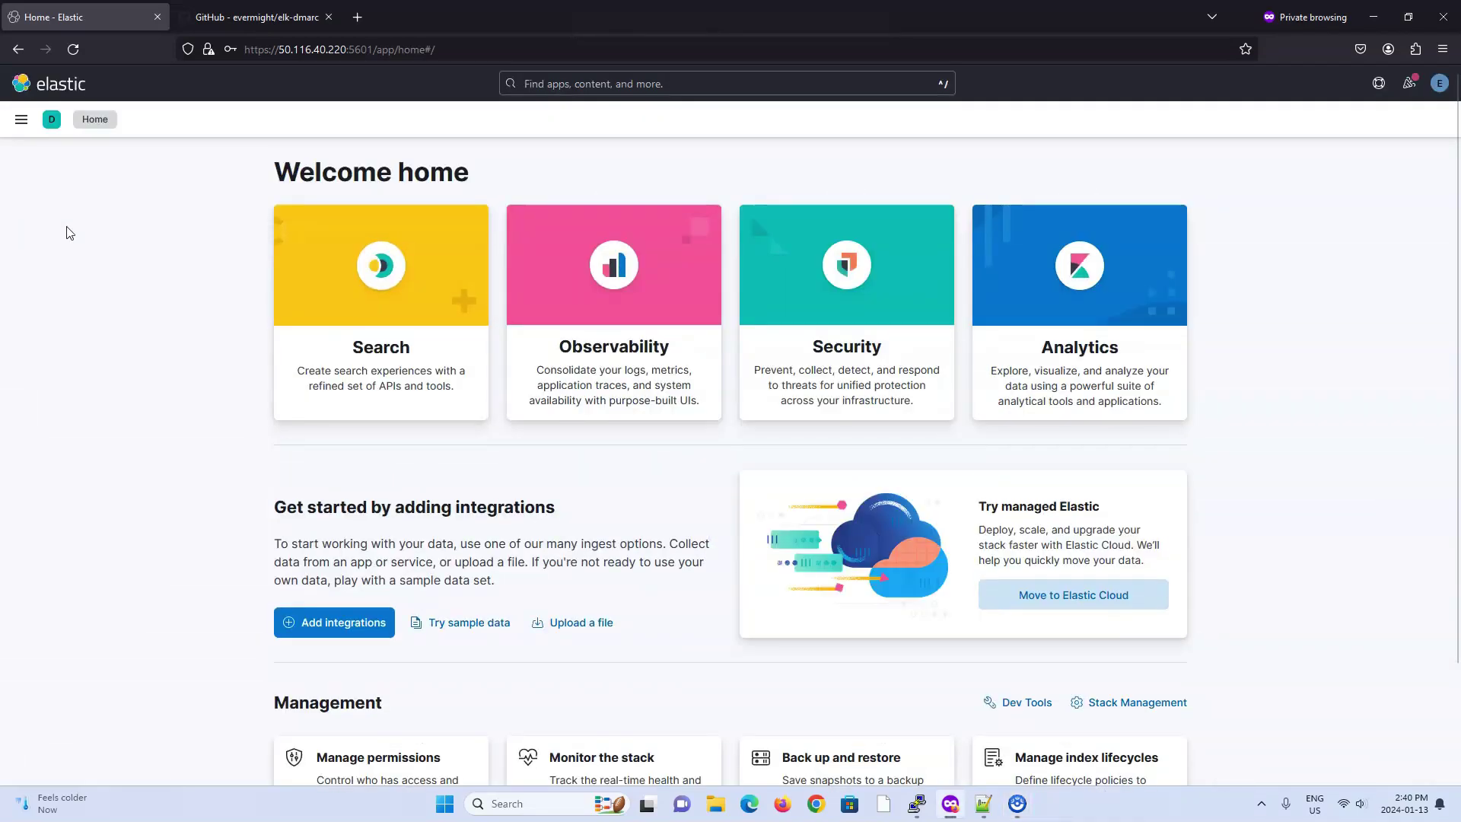
key("alt+Tab")
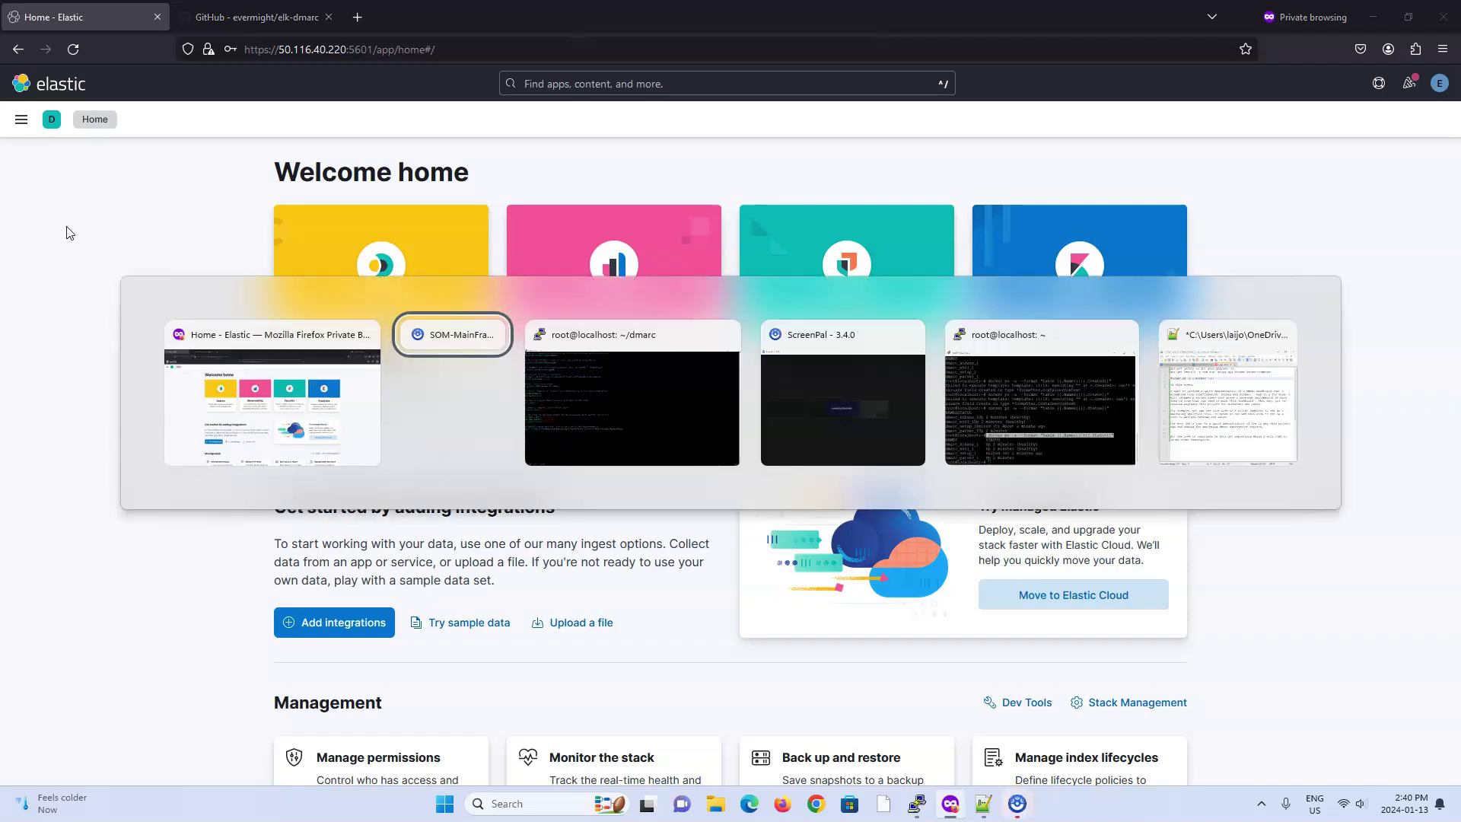
key("alt+Tab")
Step: Quit vim, clear the screen, then enter the parser folder and list its files
type(":Q")
key("Return")
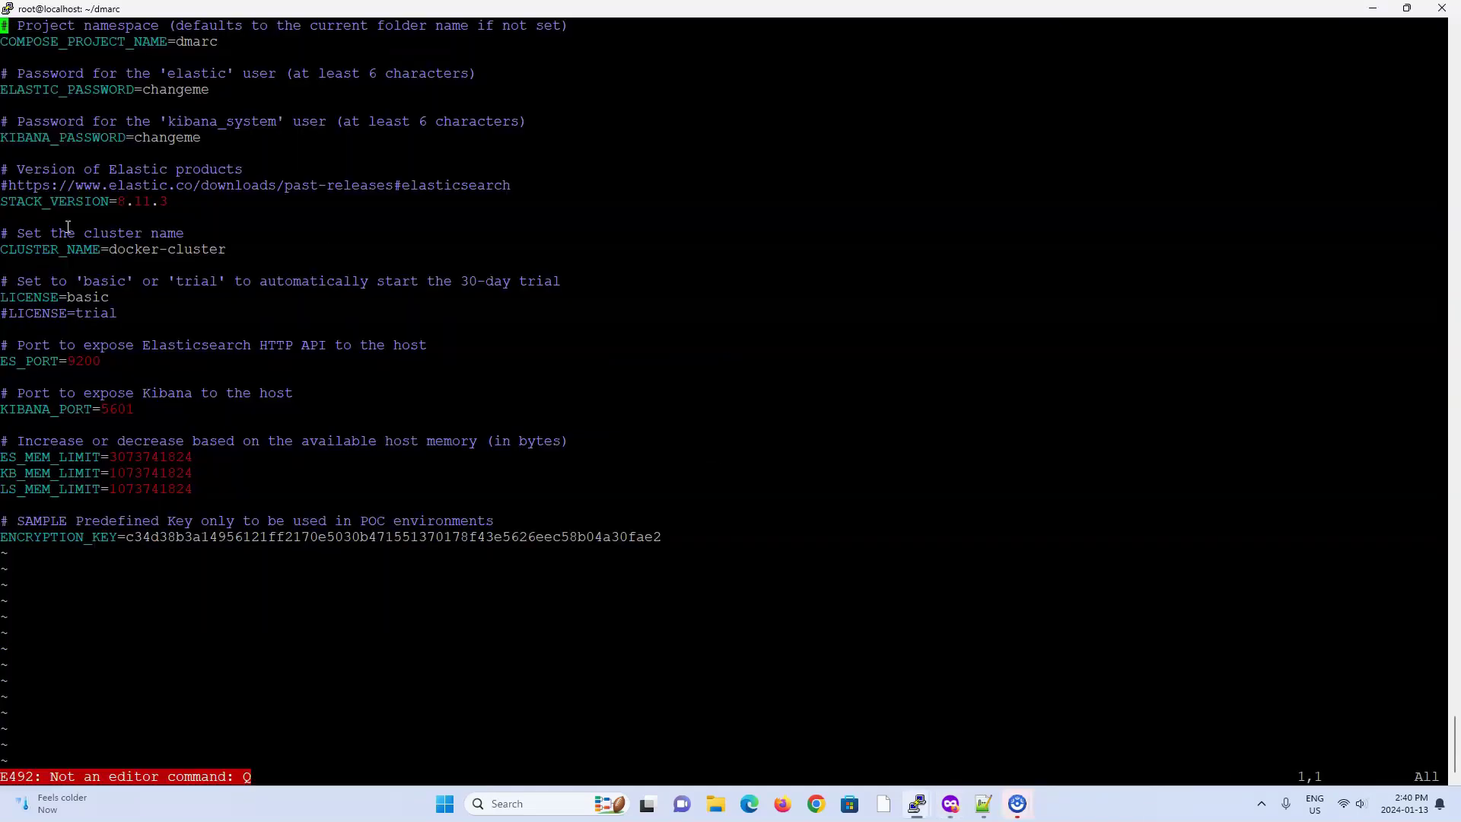
type(":q")
key("Return")
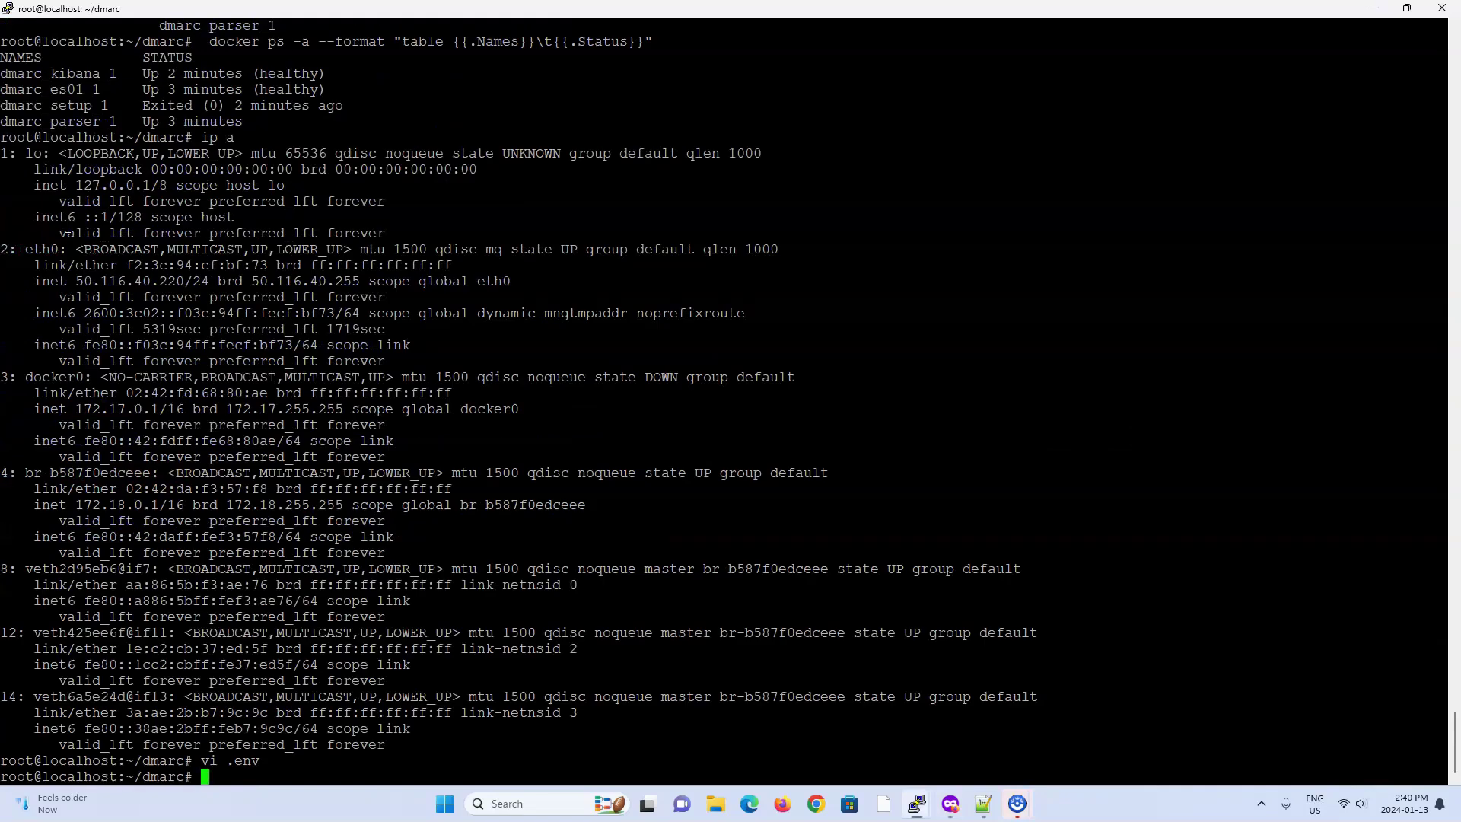
type("clear")
key("Return")
type("cd pa")
key("Tab")
key("Return")
type("ls")
key("Return")
Step: Copy env.sample to .env in the parser folder
type("vp")
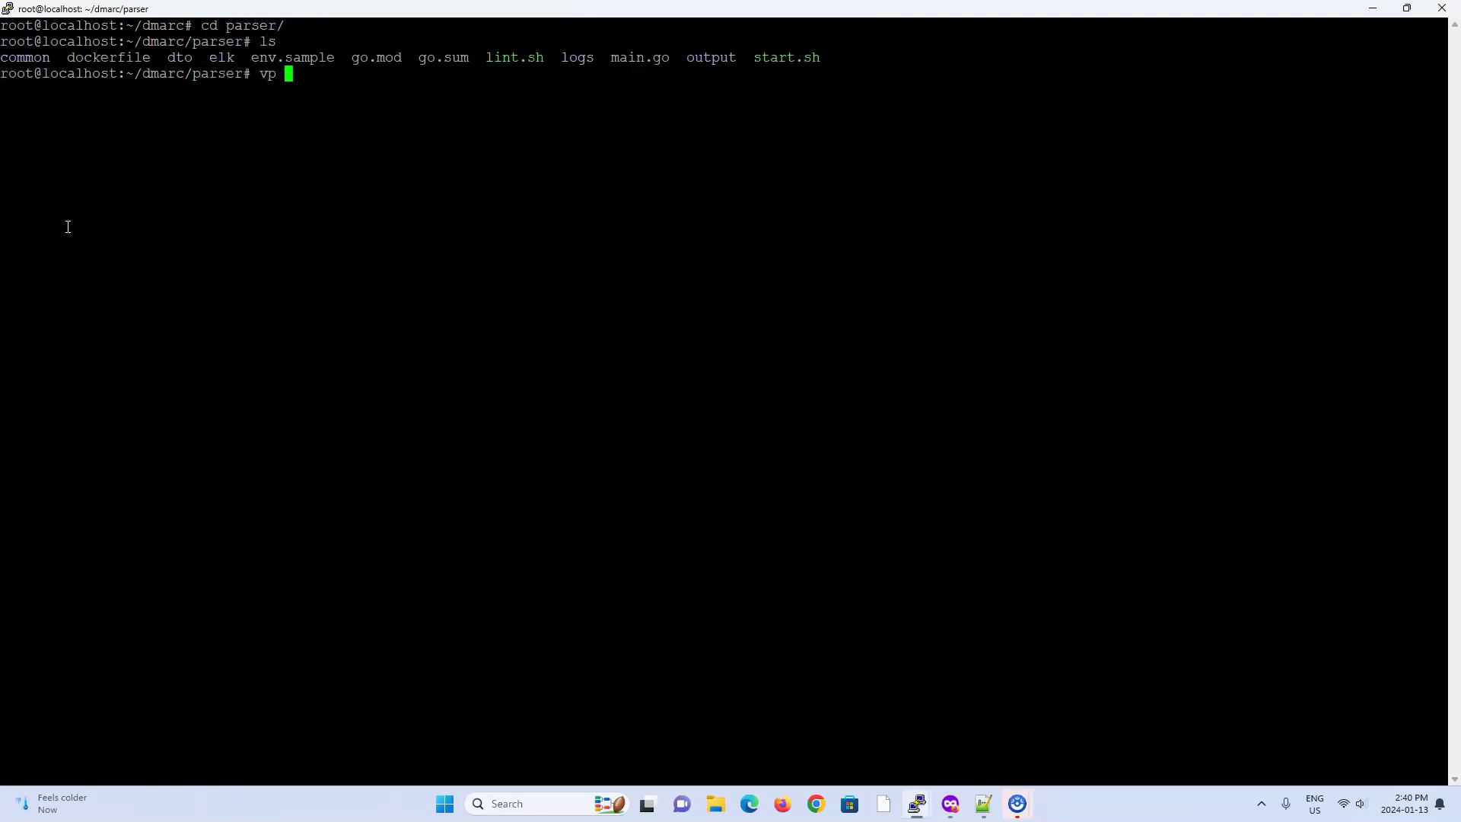
key("BackSpace")
key("BackSpace")
key("BackSpace")
type("cp env")
key("Tab")
type(".env")
key("Return")
Step: Review the parser .env's Kibana and Elasticsearch host addresses, then quit vi
type("vi .env")
key("Return")
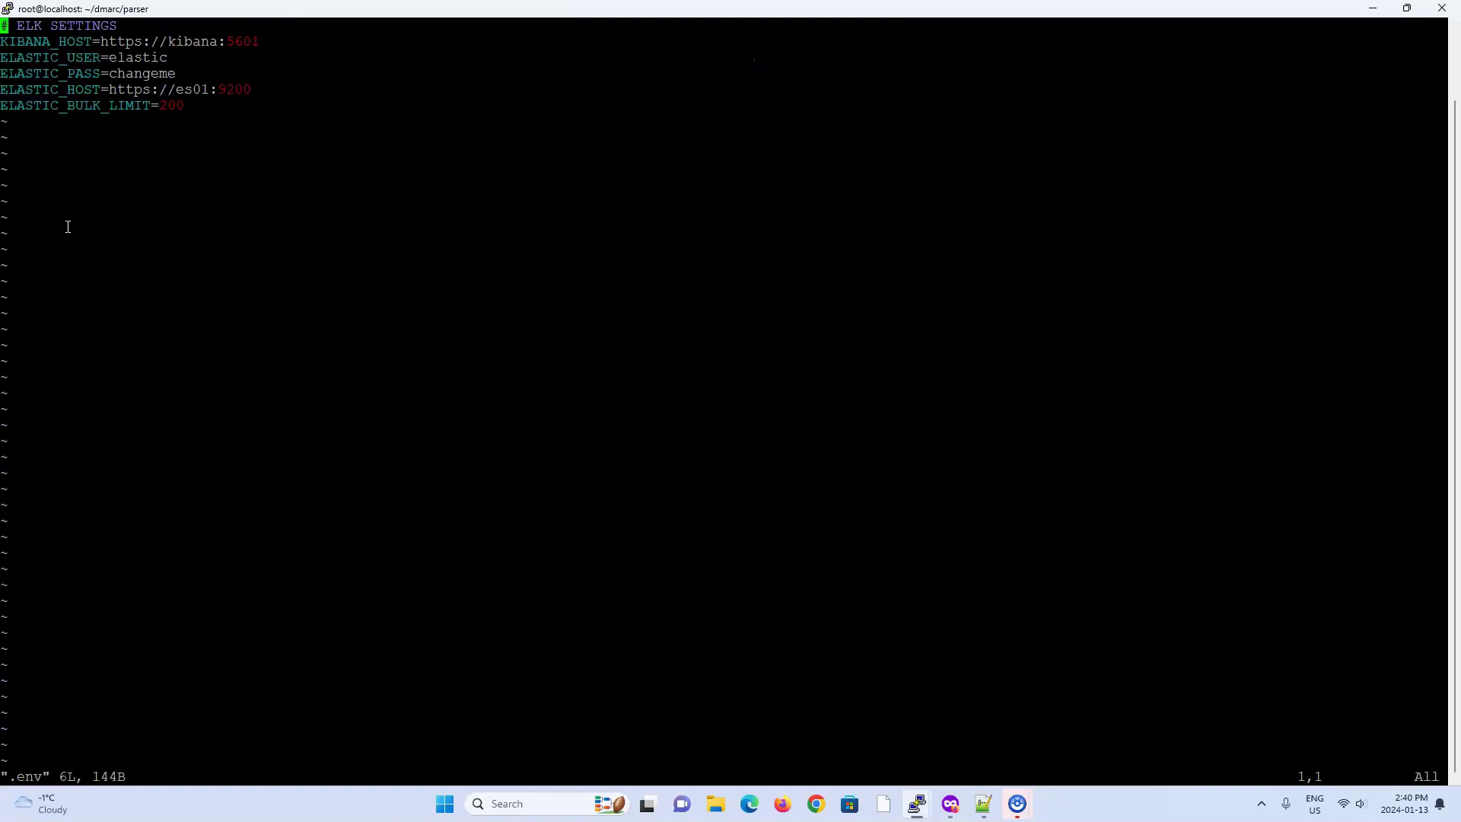
double_click(177, 42)
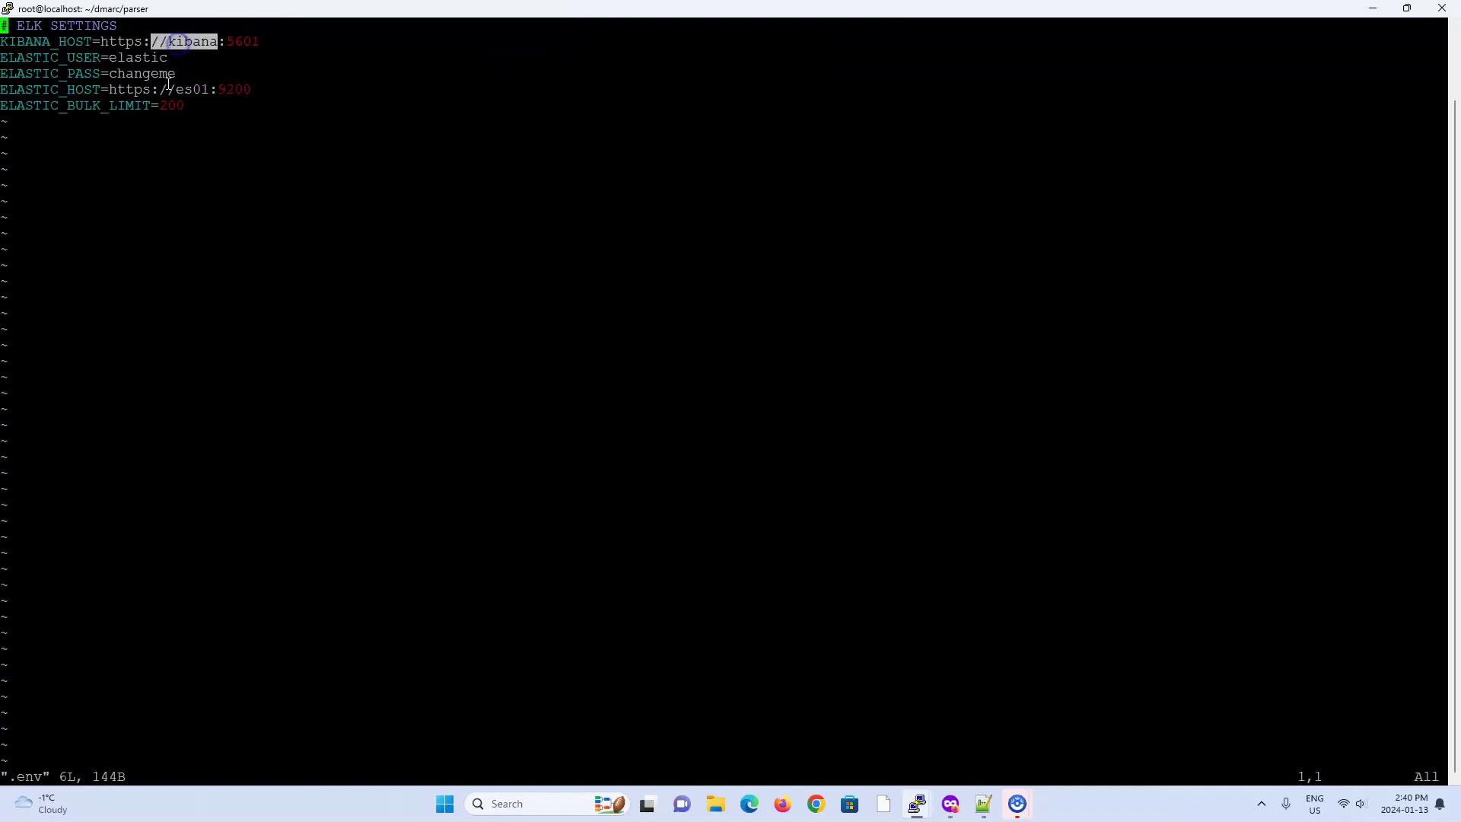
double_click(192, 90)
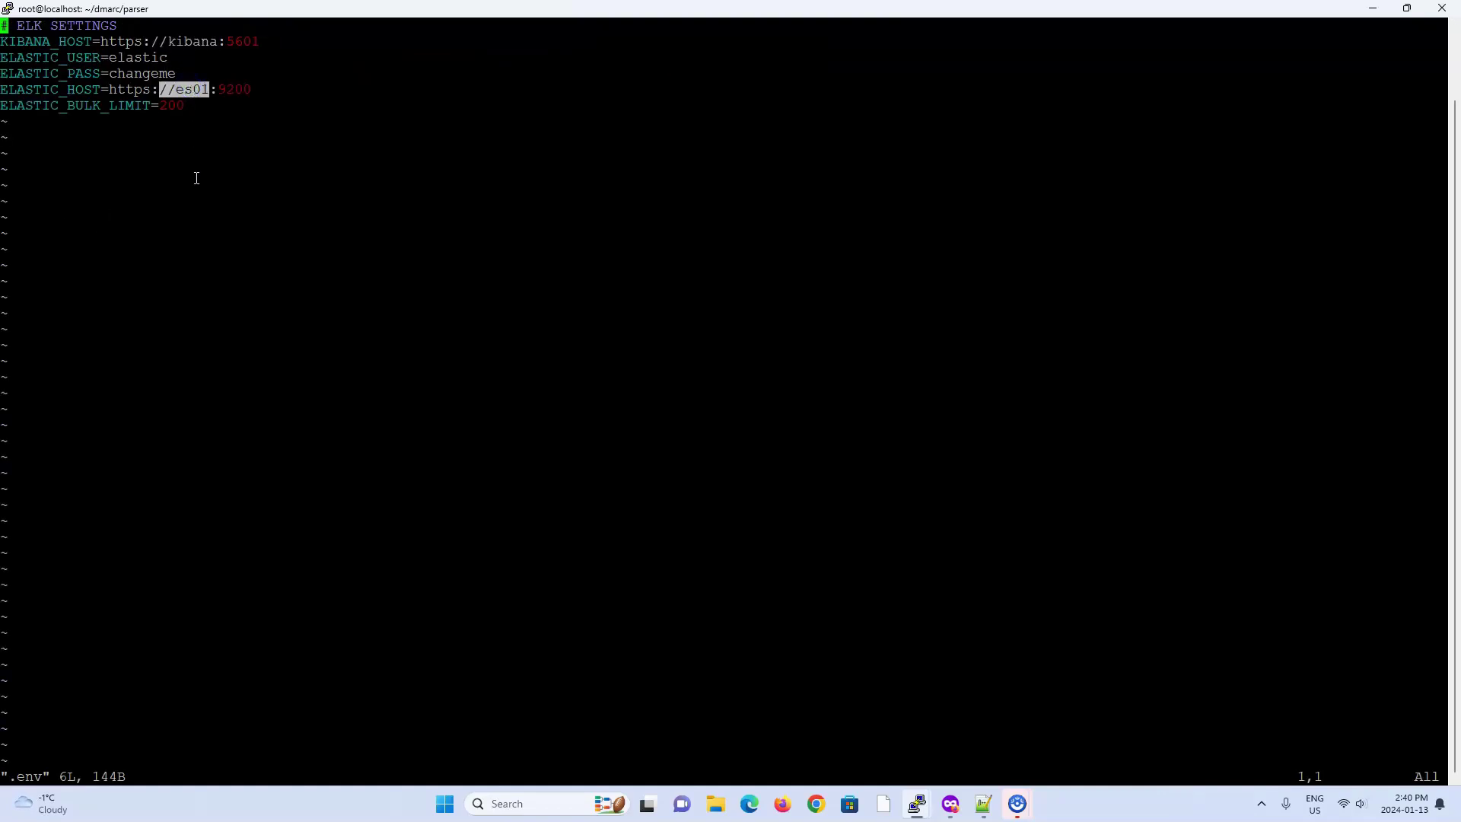
type(":q")
key("Return")
Step: Move into the logs folder and list the zipped-sample report archives
type("cd logs/")
key("Return")
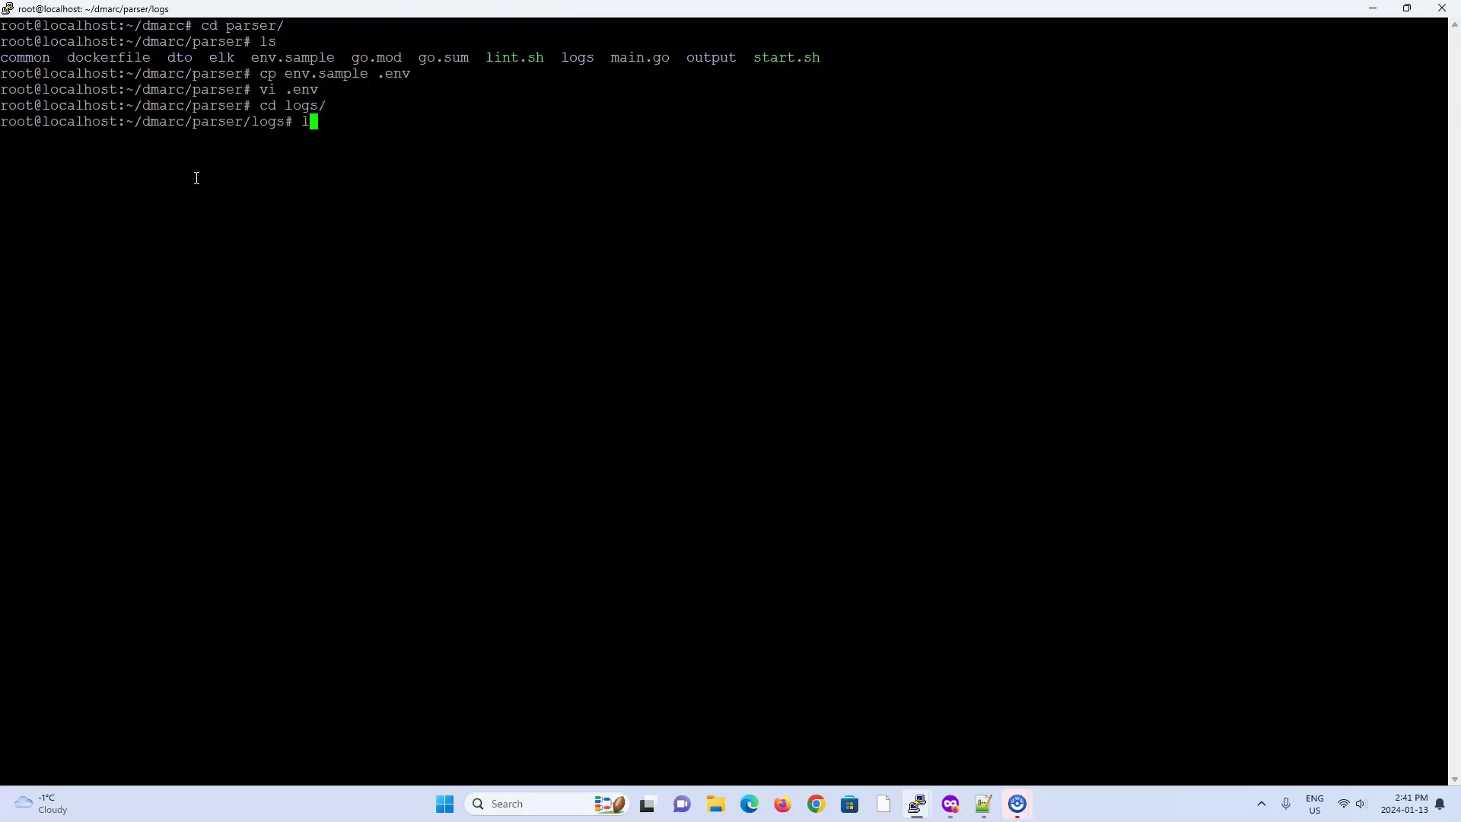
type("ls")
key("Return")
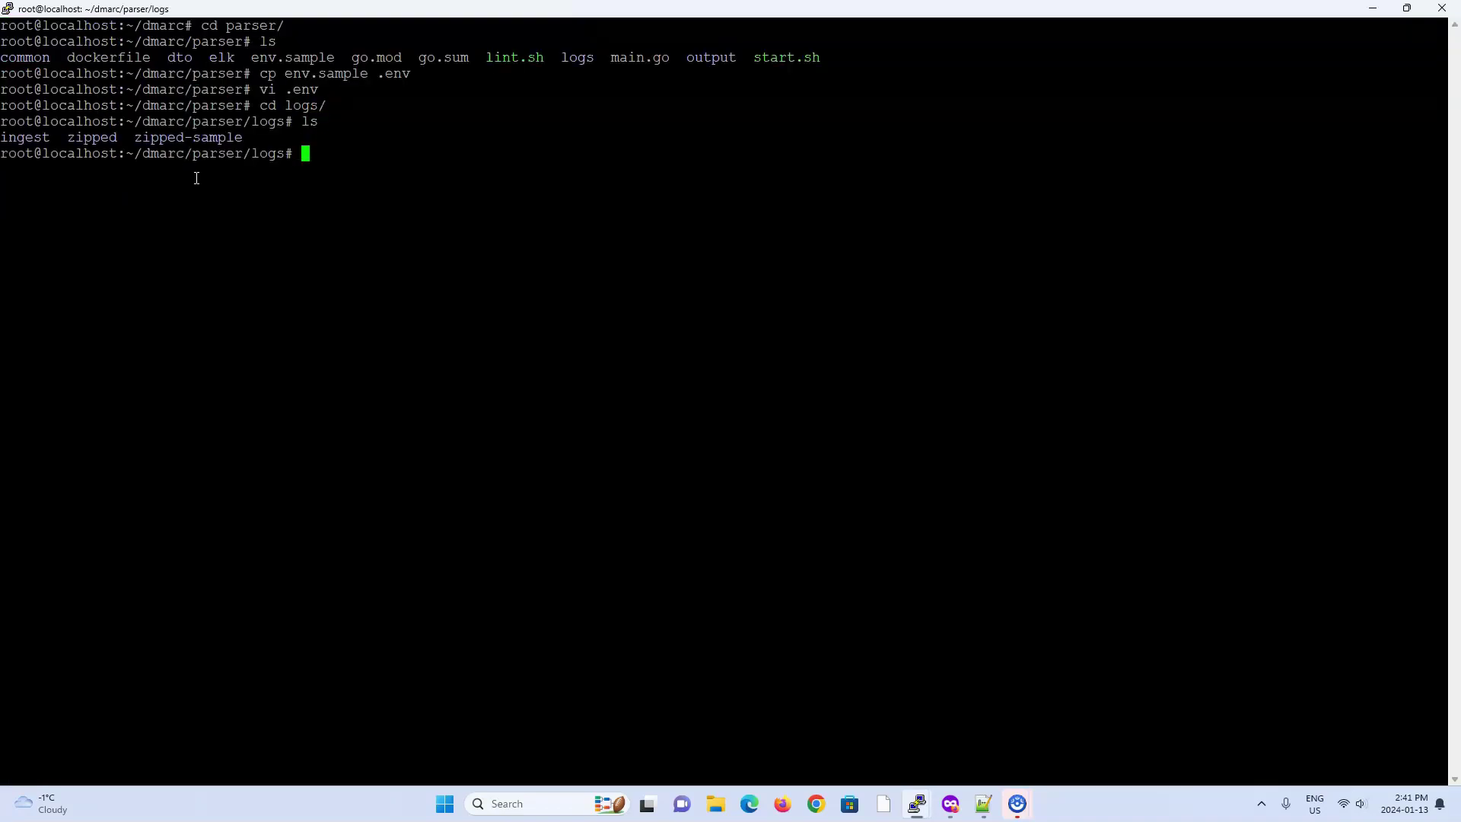
type("ls zipped-")
key("Tab")
key("Return")
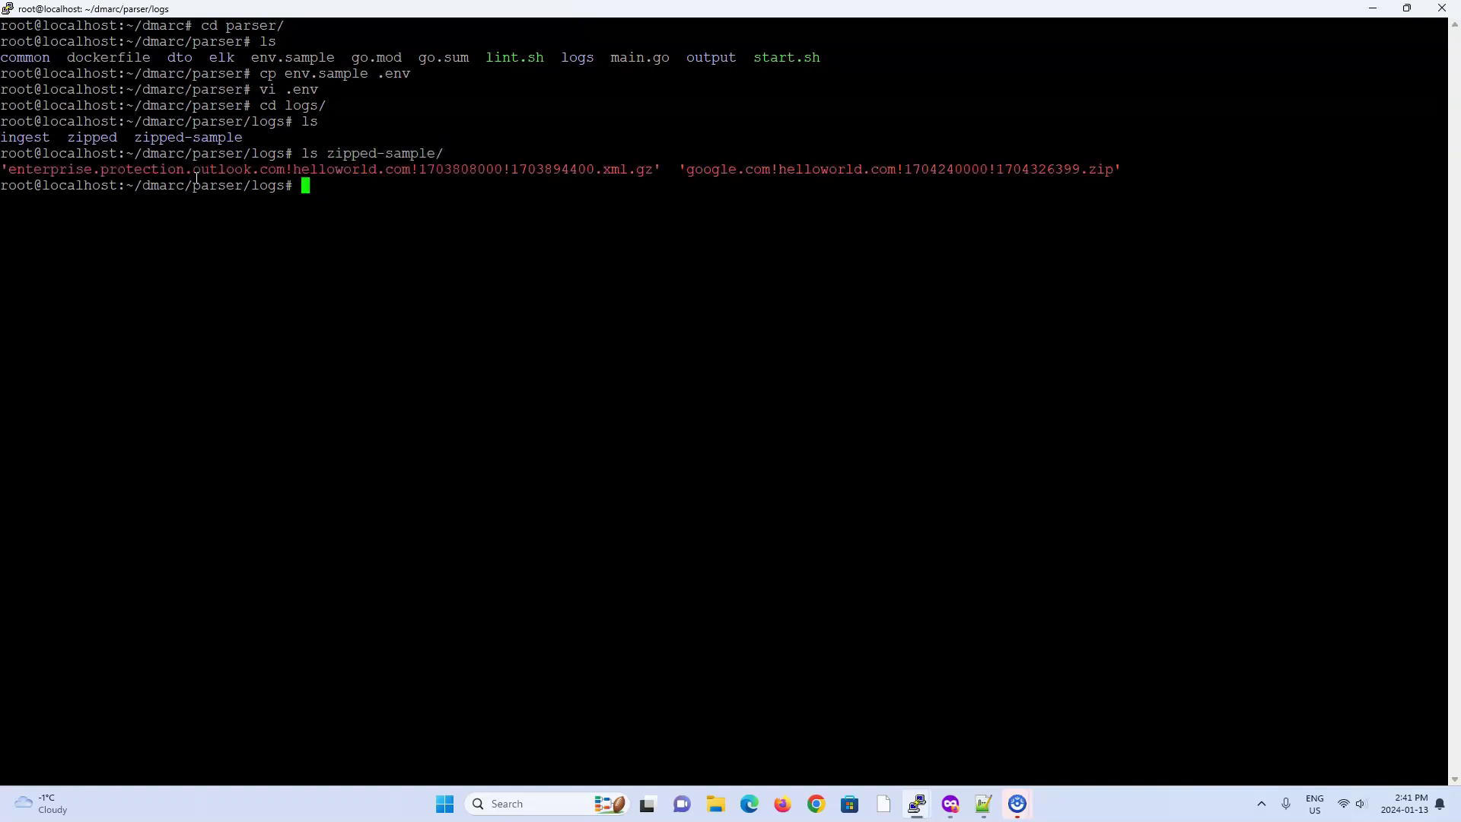
Step: Copy zipped-sample/* into zipped/ and return to the parser folder
type("cp zipped-")
key("Tab")
type("* zipped")
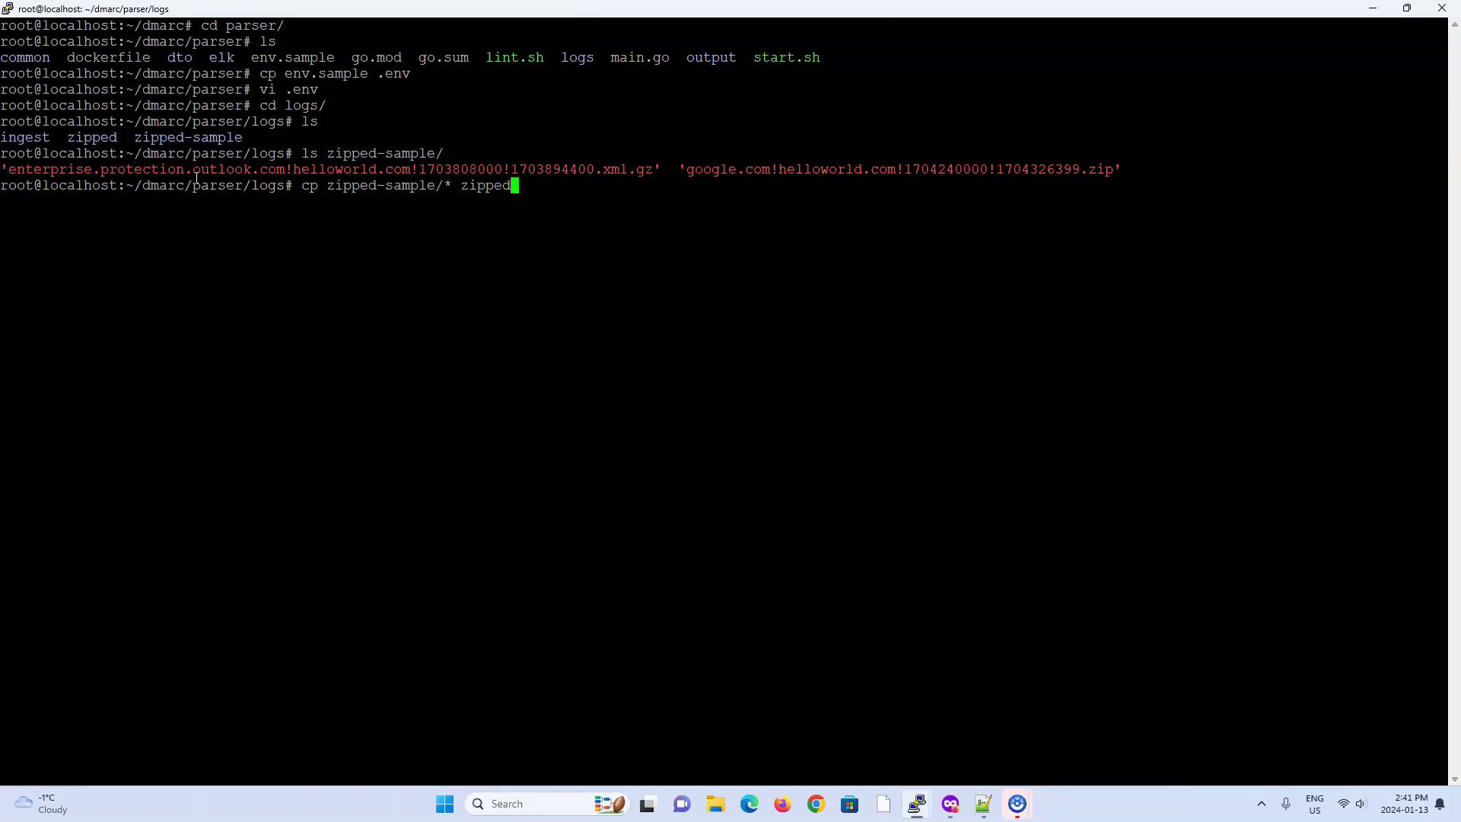
type("/")
key("Return")
type("cd ..")
key("Return")
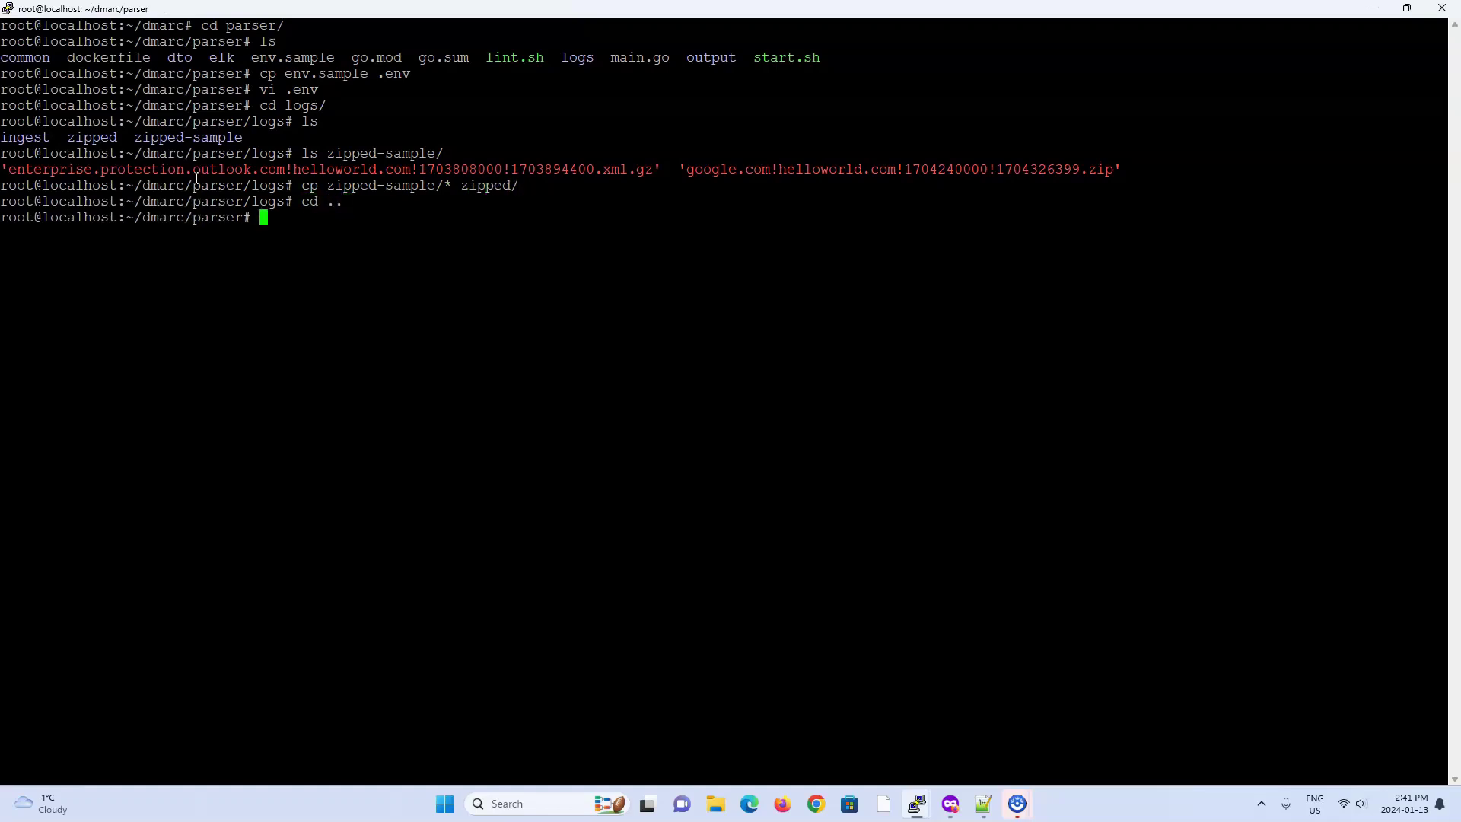
type("docker exec -it dmarc_parse")
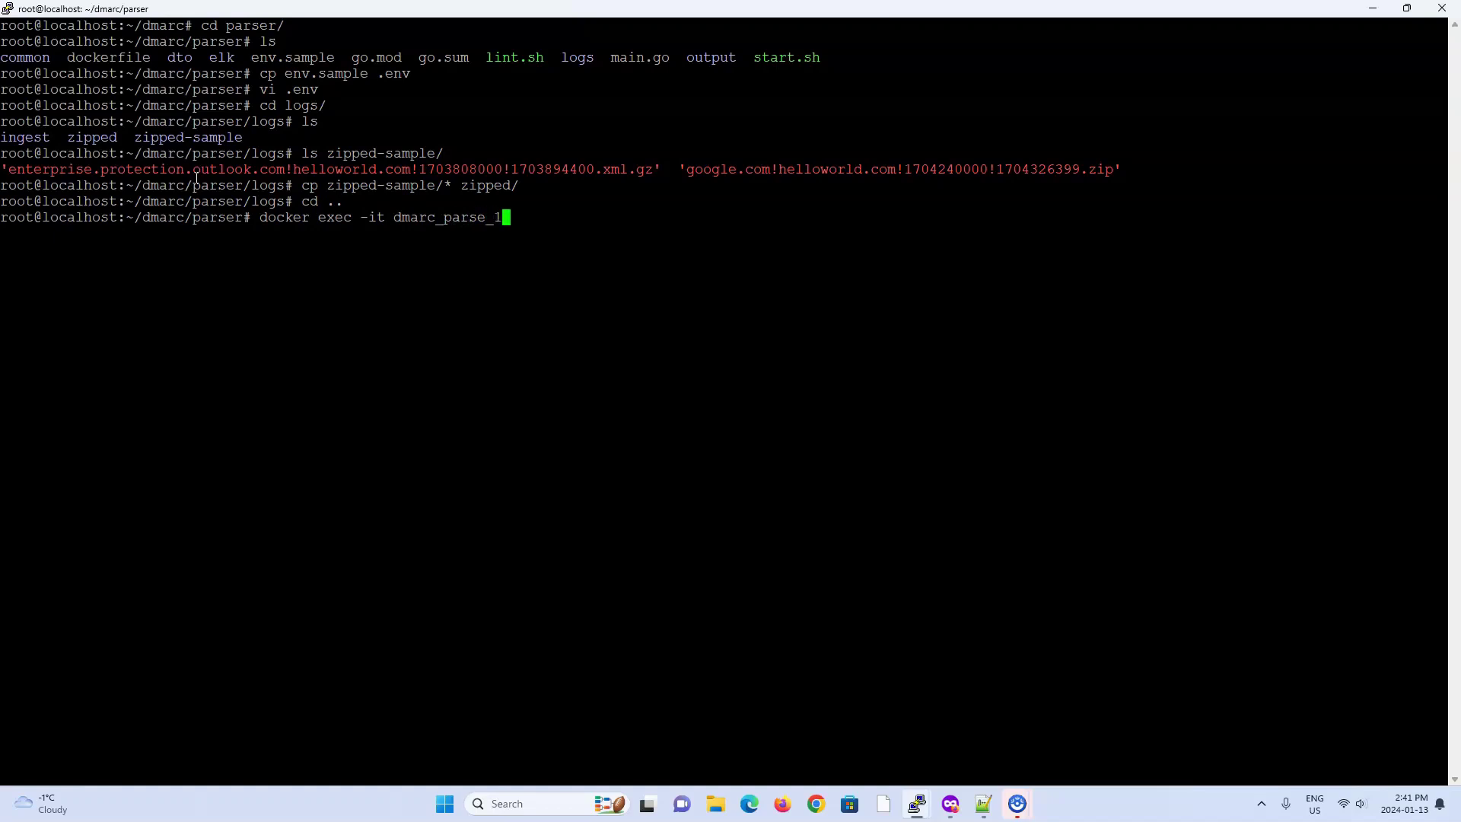
type("r_1 ./start.sh")
Step: Run start.sh in dmarc_parser_1 to ingest the sample reports, then switch to Kibana
key("Return")
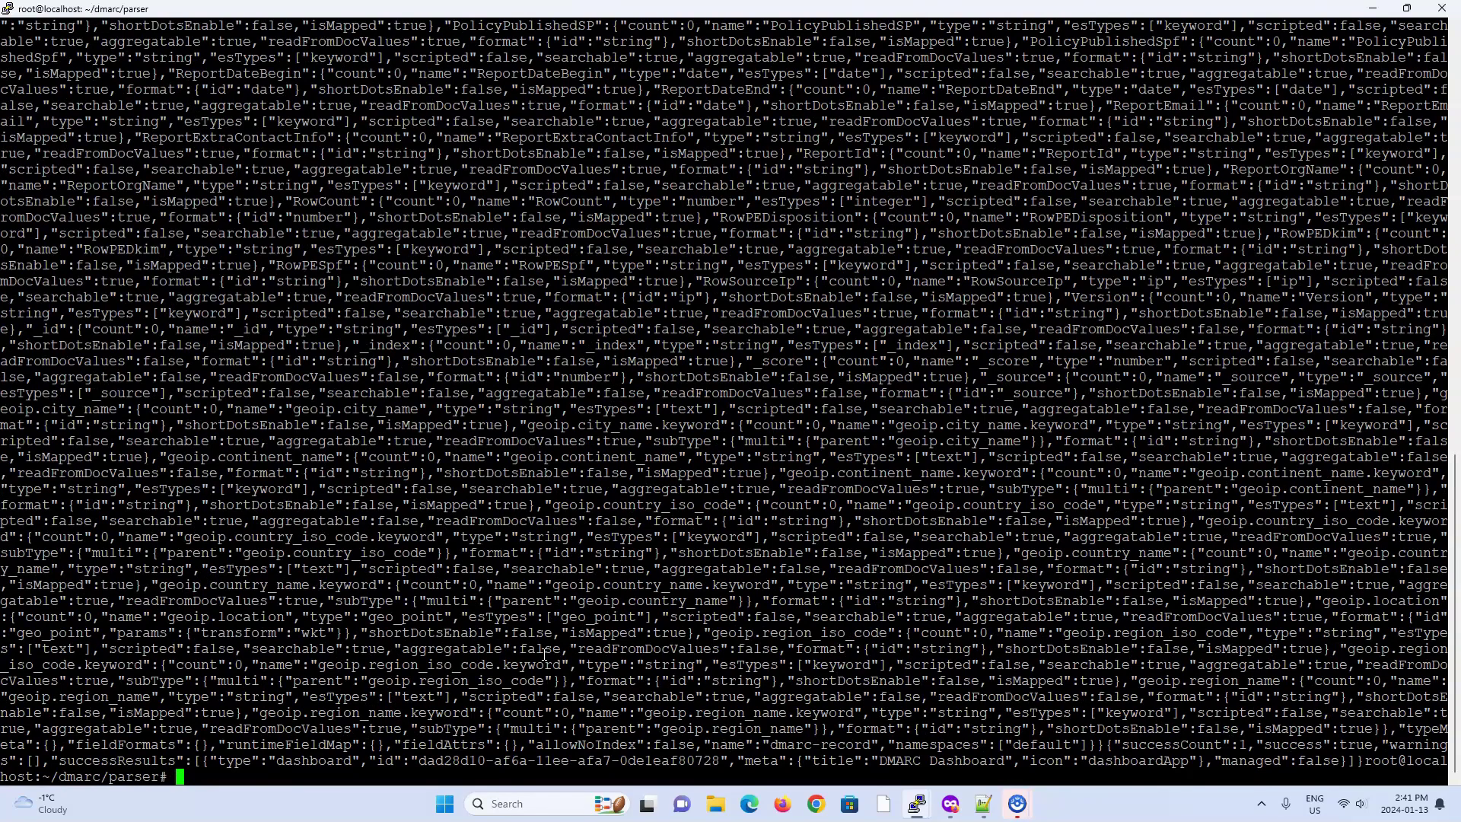
type("ls")
key("Return")
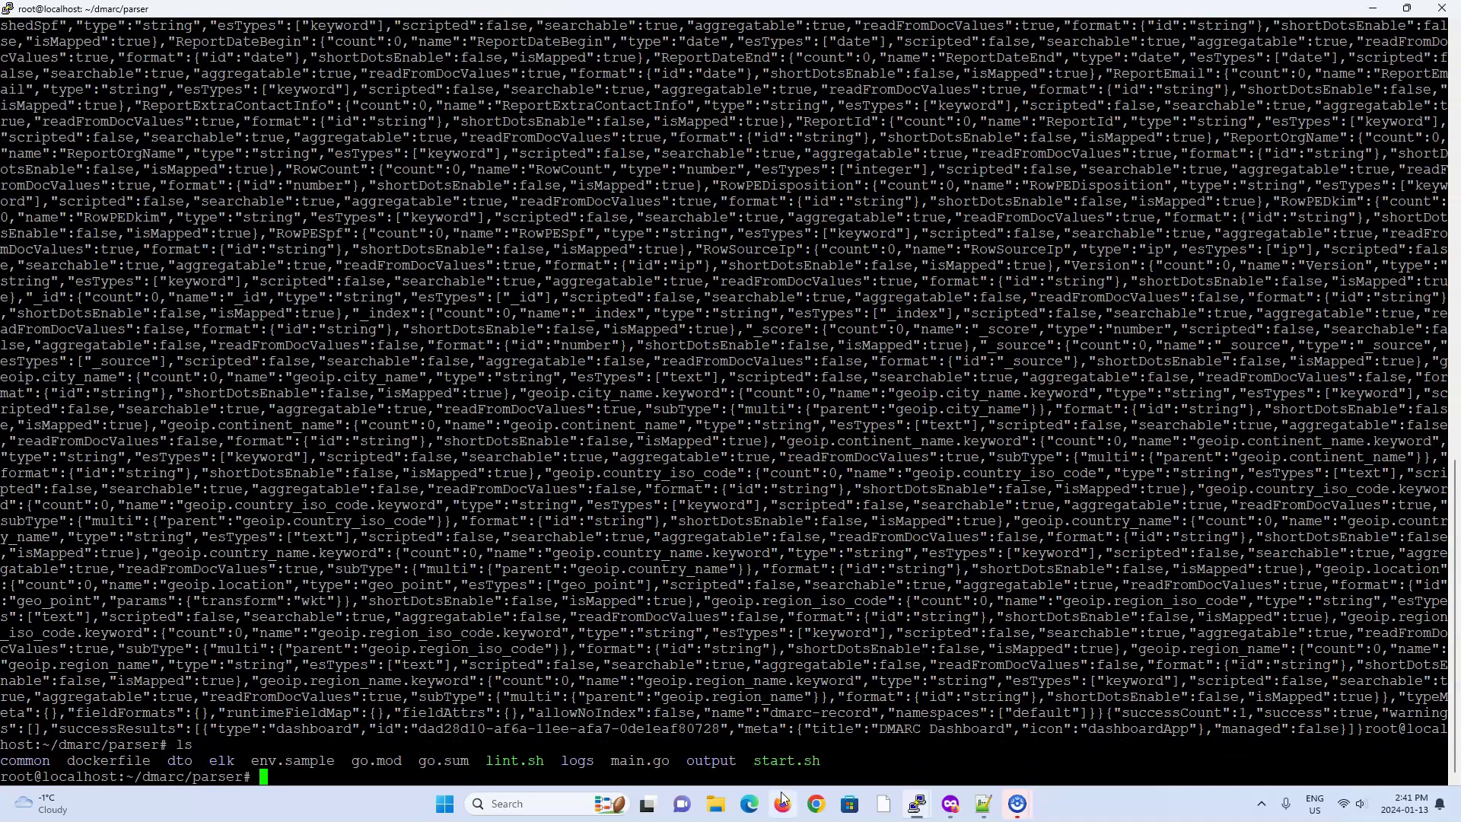
left_click_drag(754, 761, 822, 762)
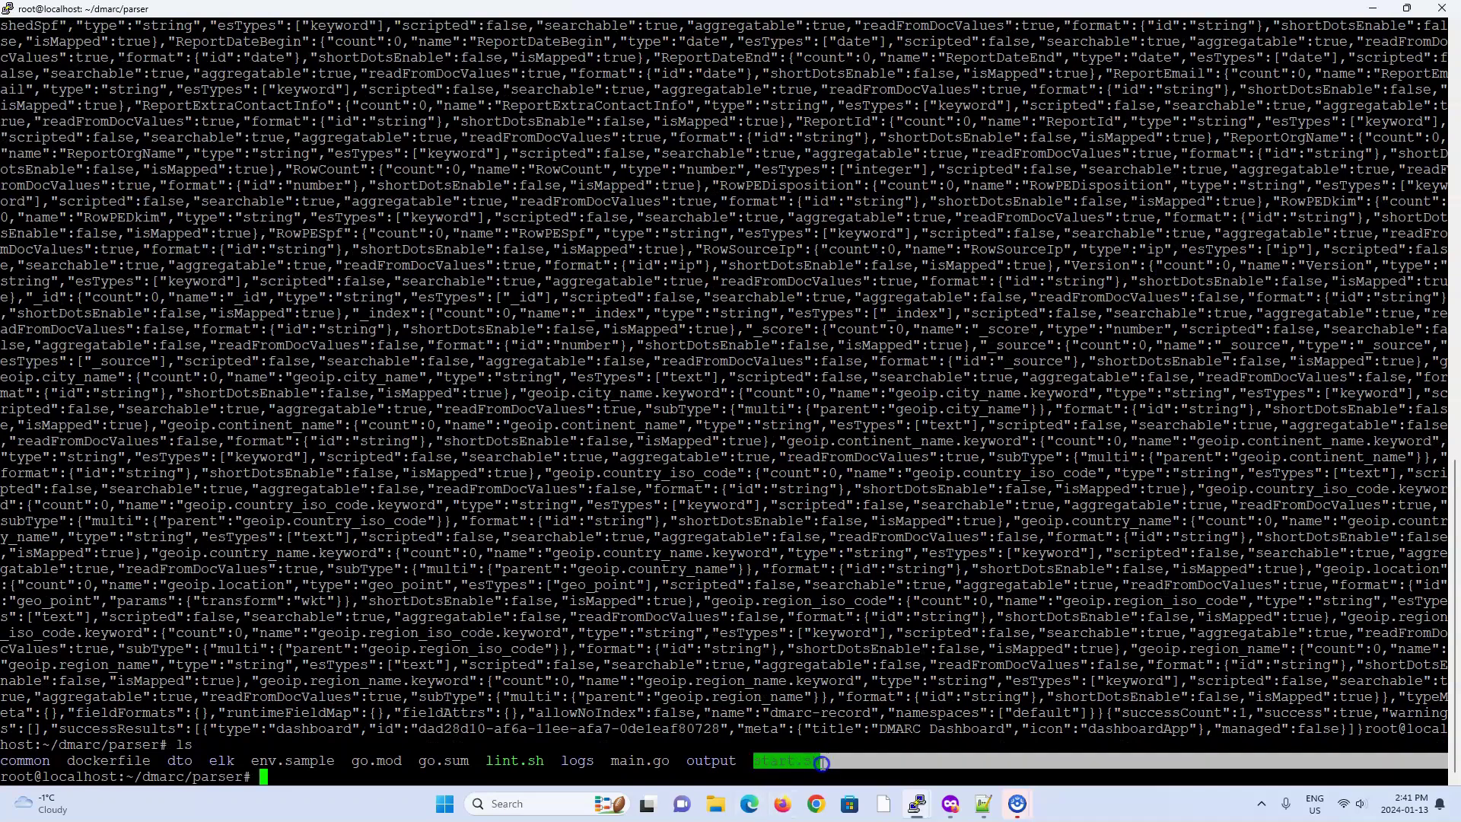
left_click(822, 762)
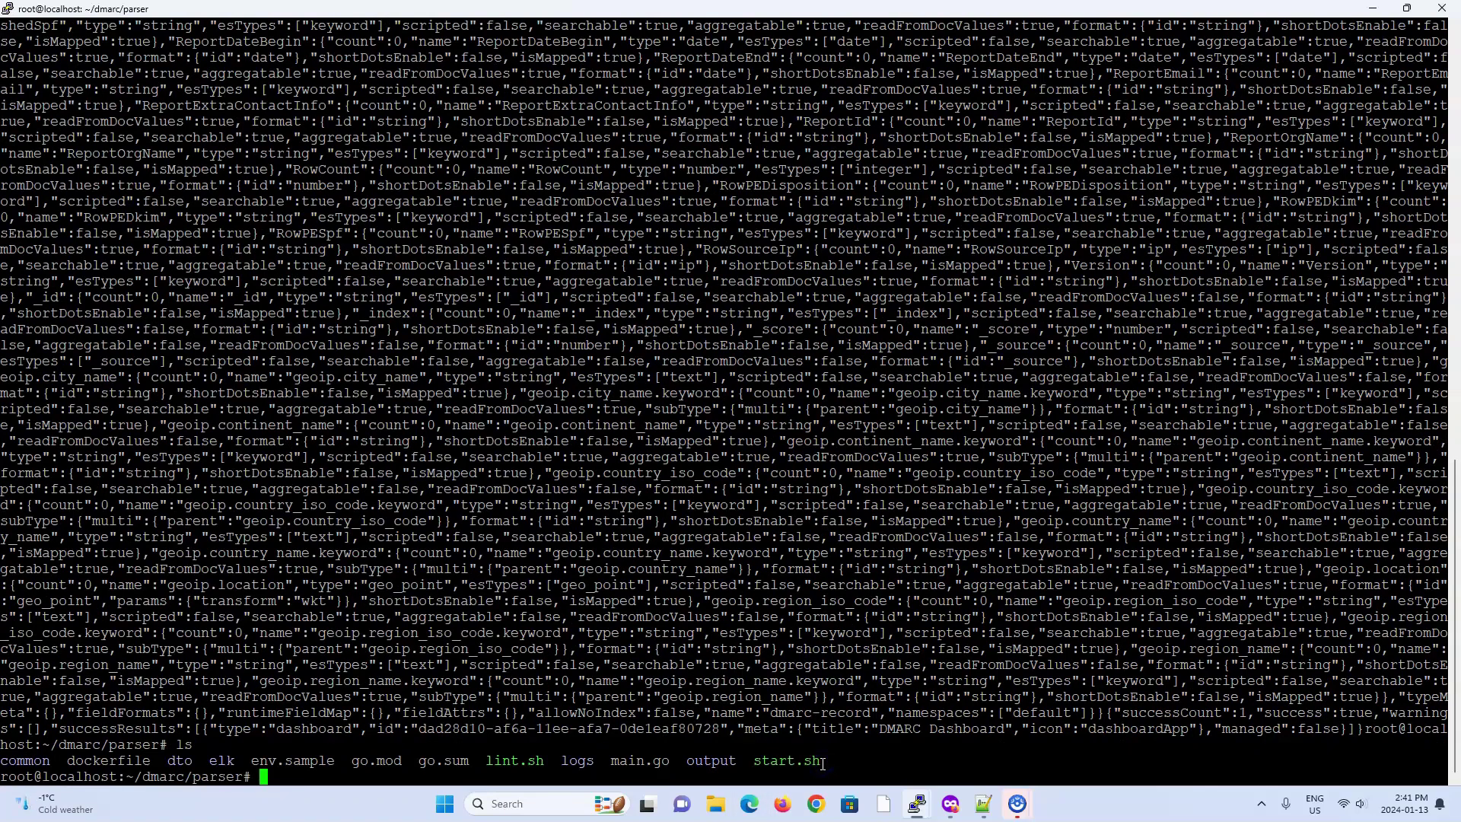
key("alt+Tab")
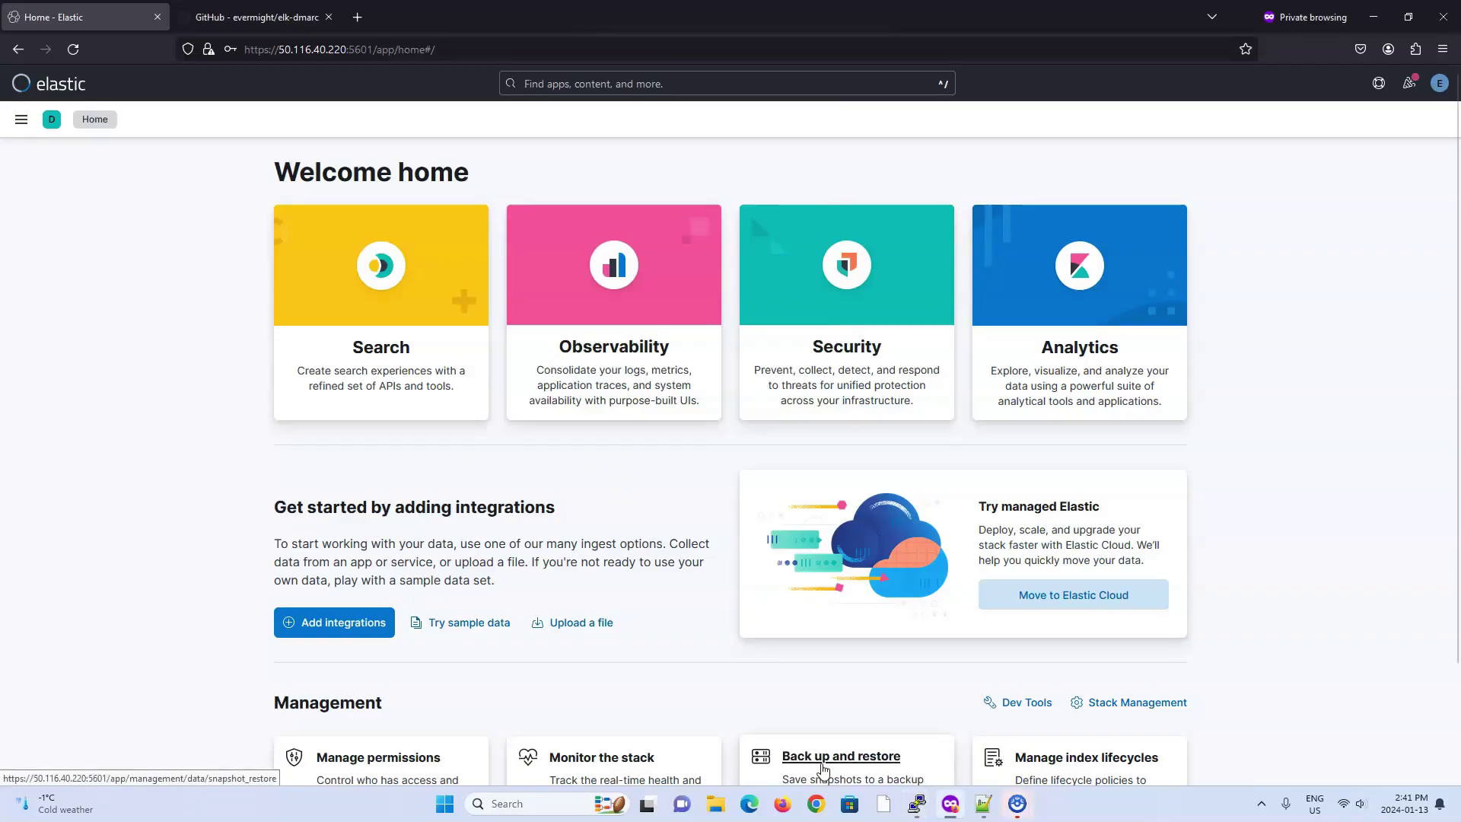
Step: Open the DMARC Dashboard from Kibana's dashboard list
left_click(21, 119)
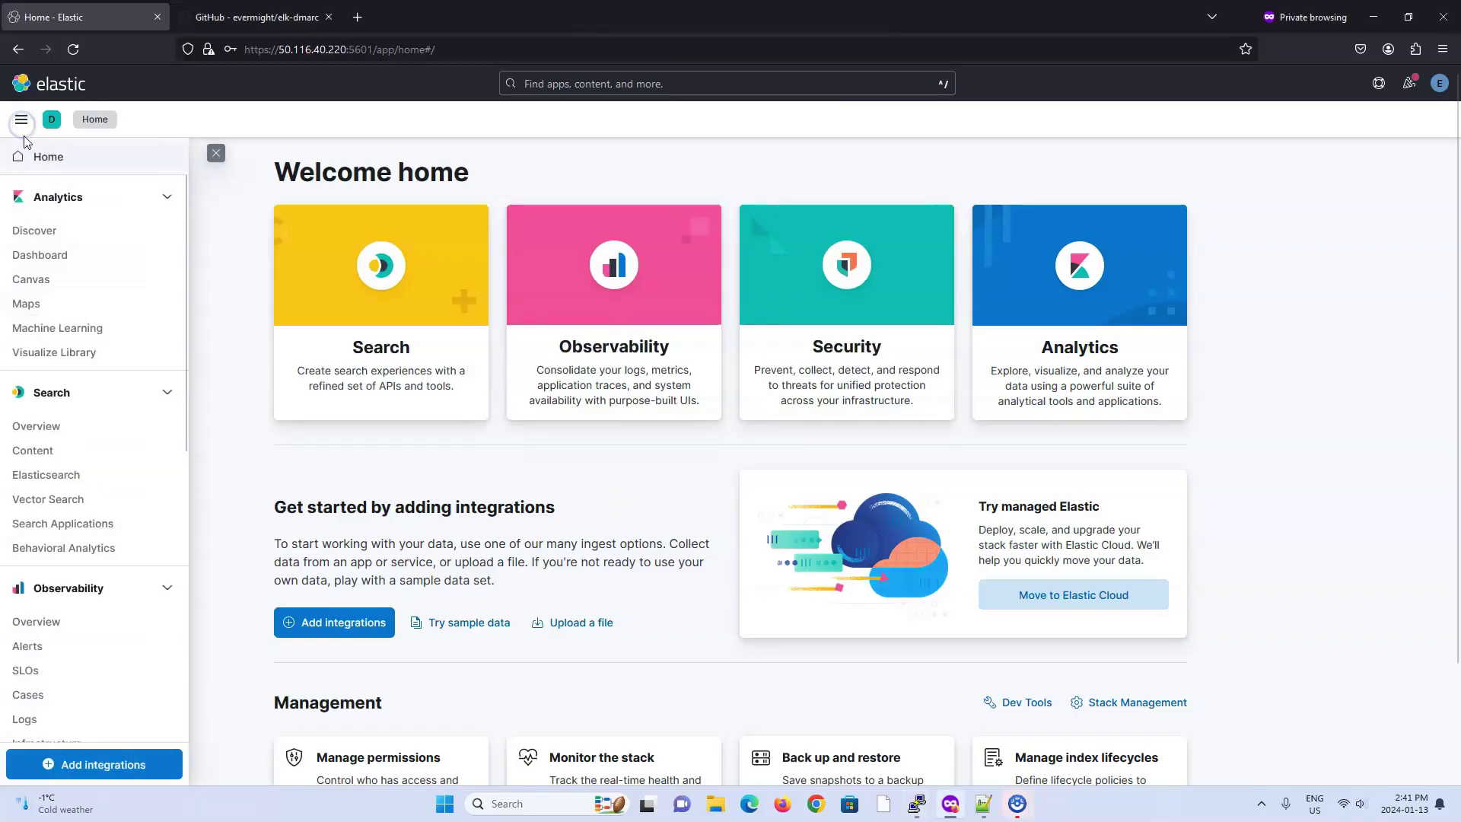
left_click(35, 255)
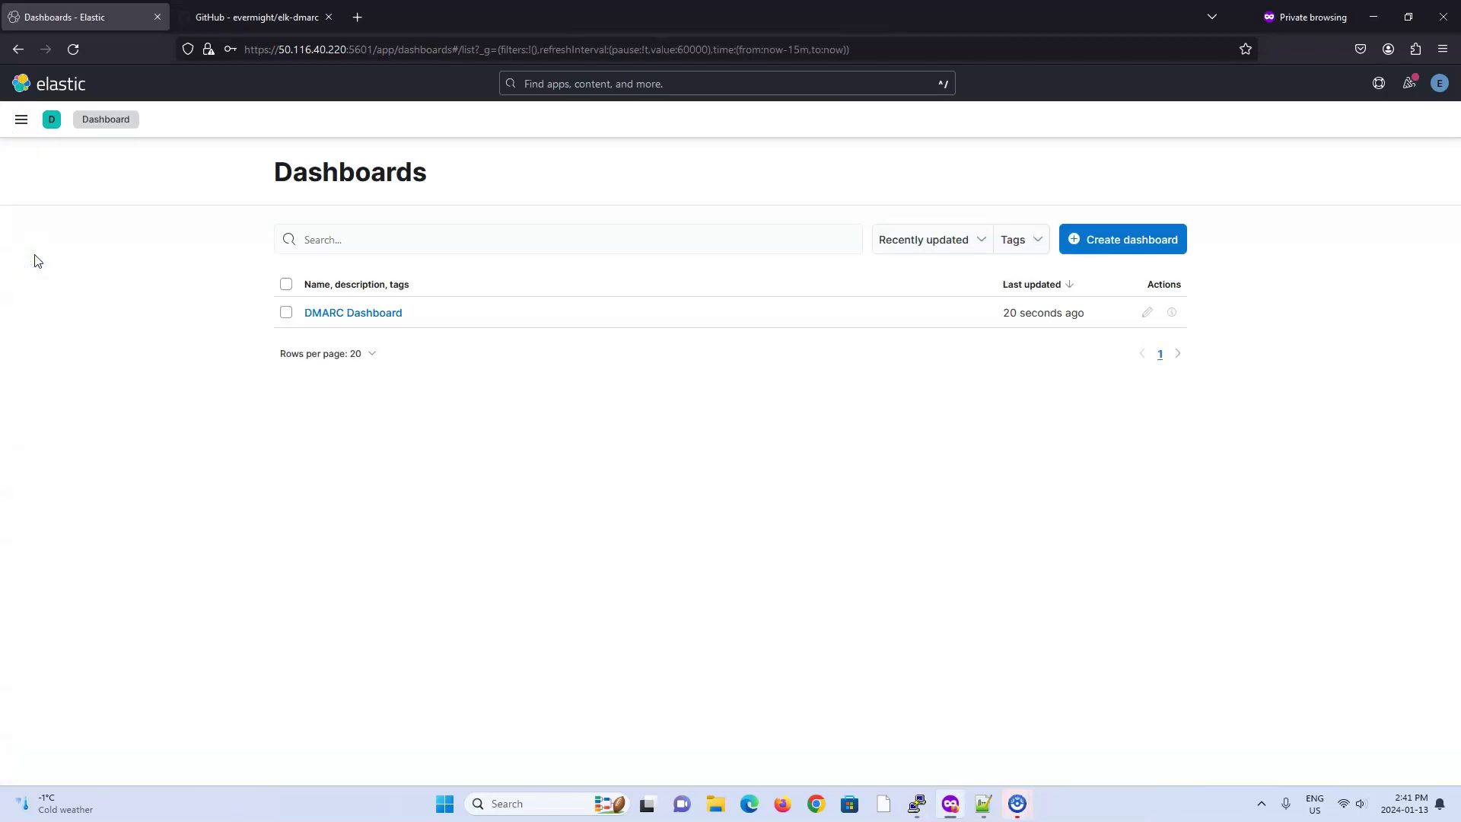
left_click(320, 314)
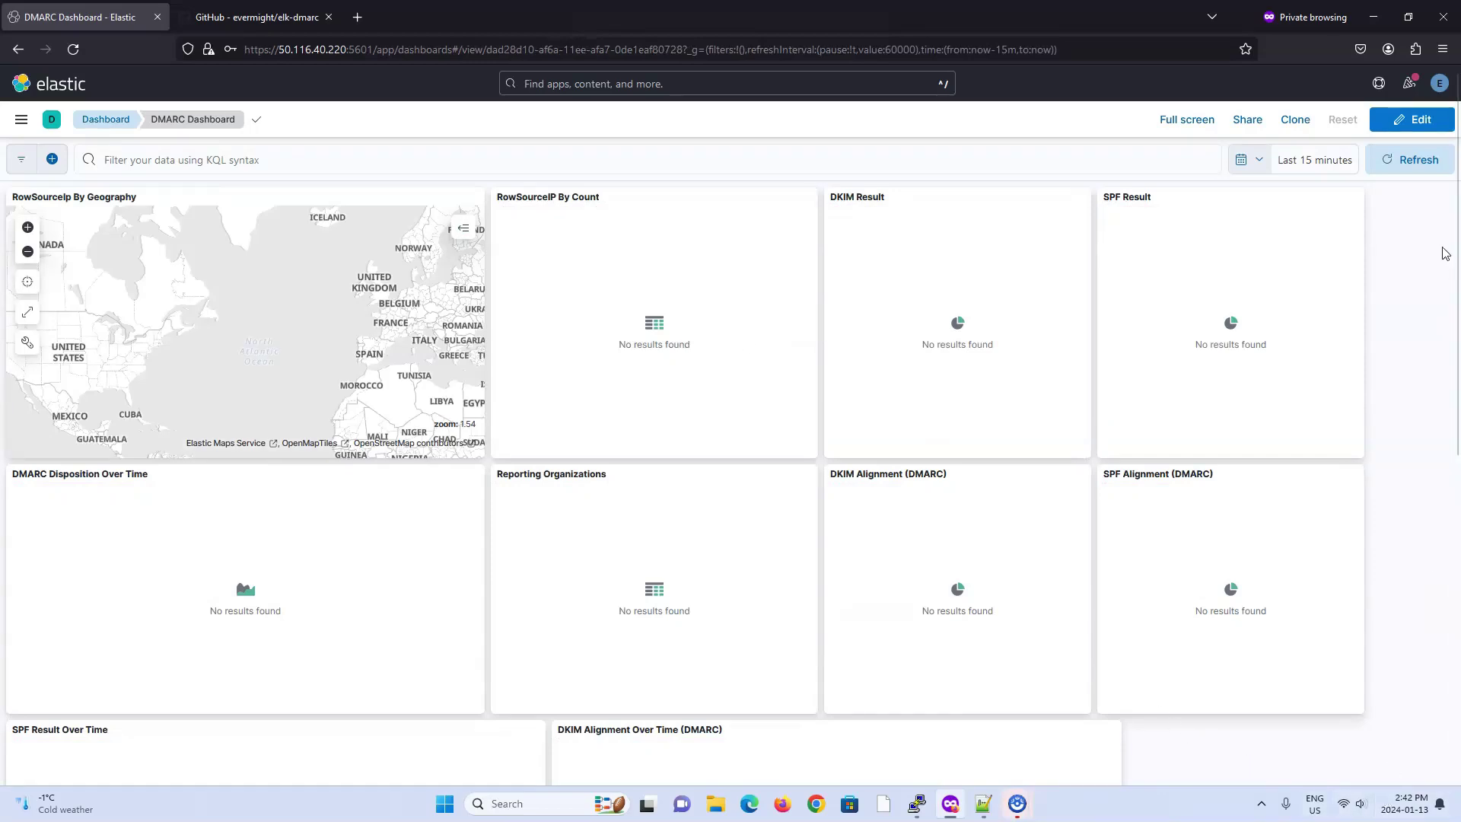
Step: Set the dashboard time range to the last 15 days and apply it
left_click(1345, 162)
left_click(1331, 222)
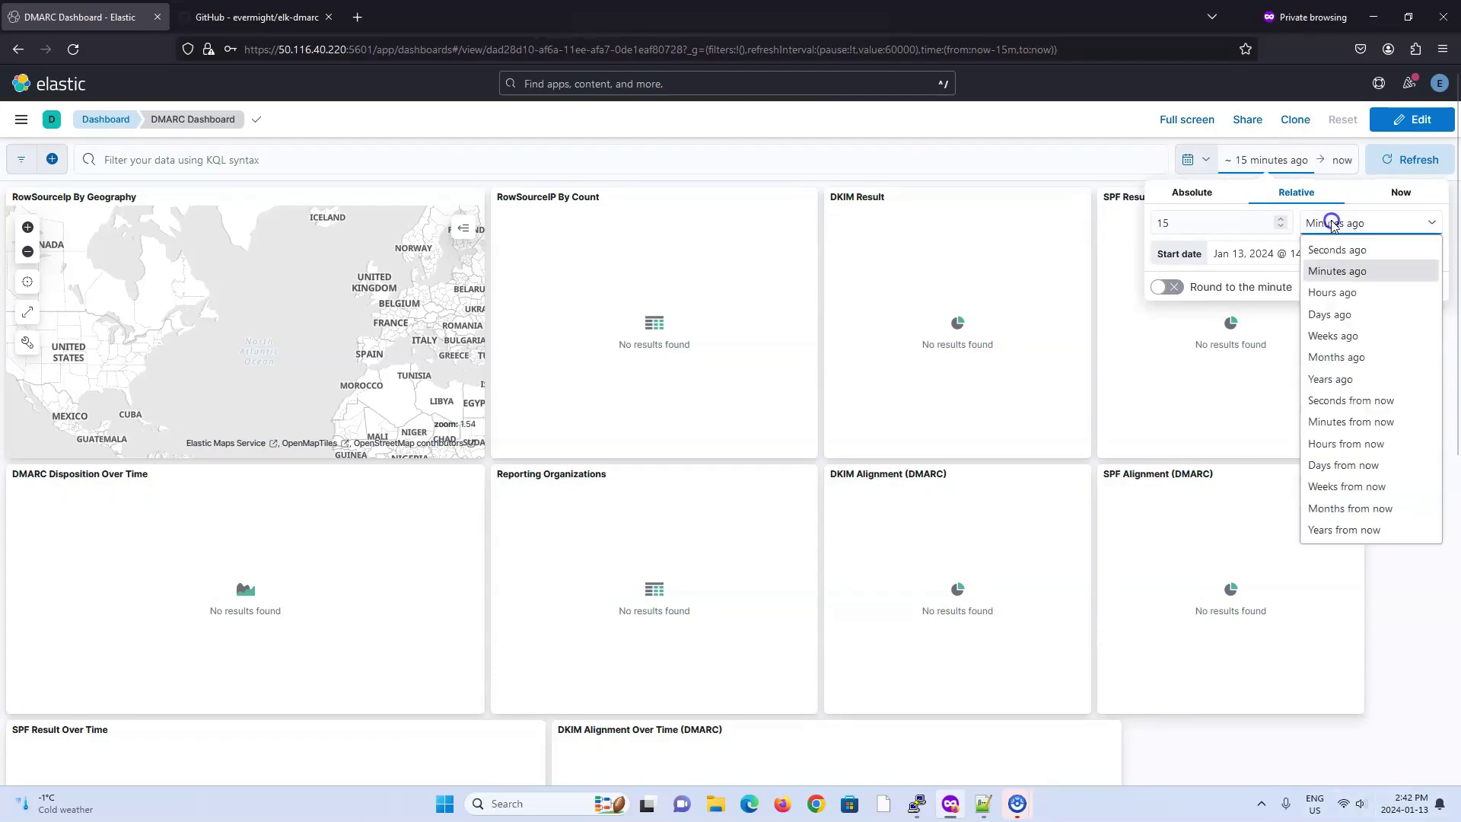
left_click(1341, 316)
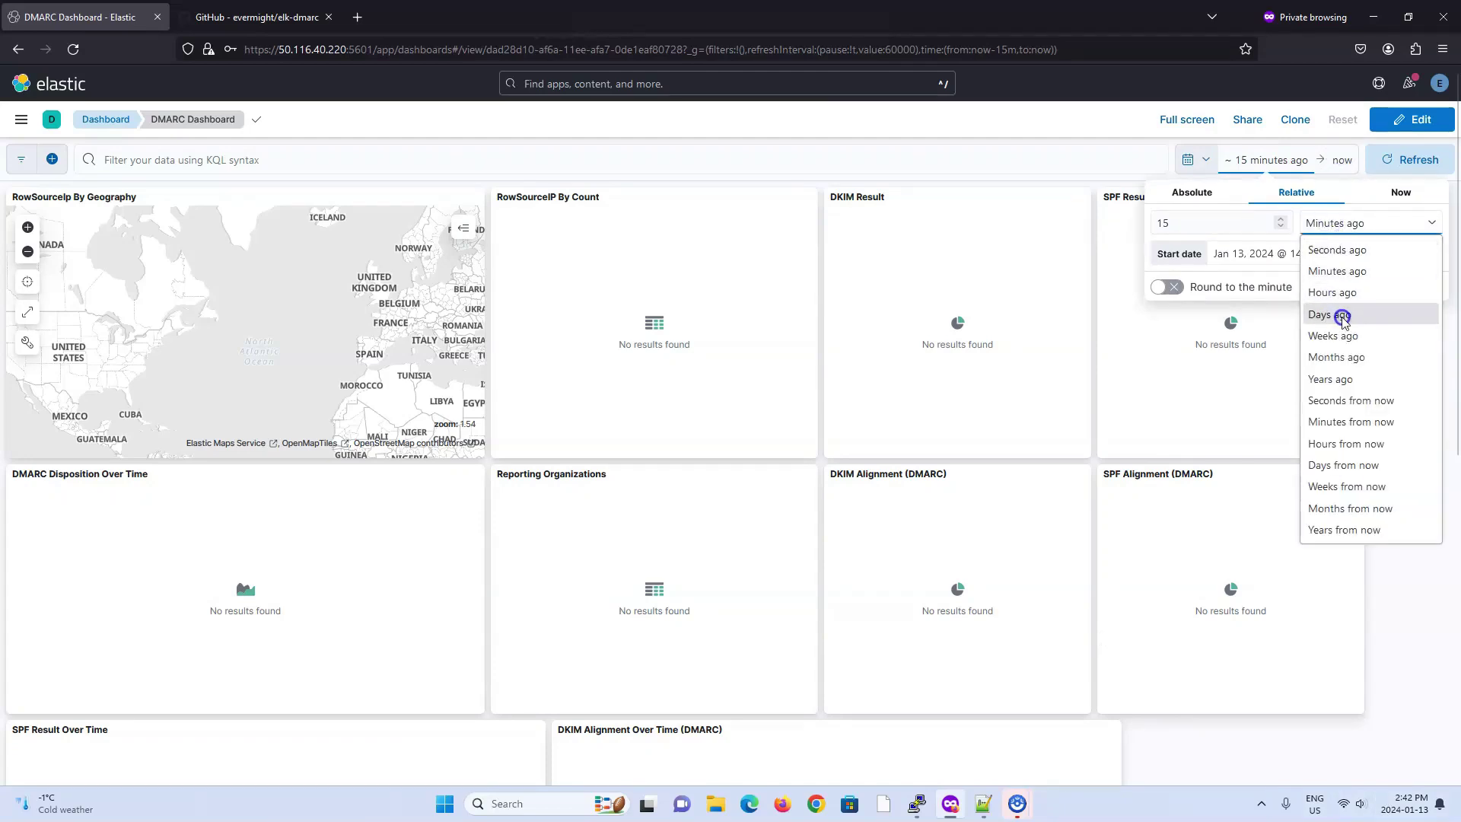
left_click(1409, 159)
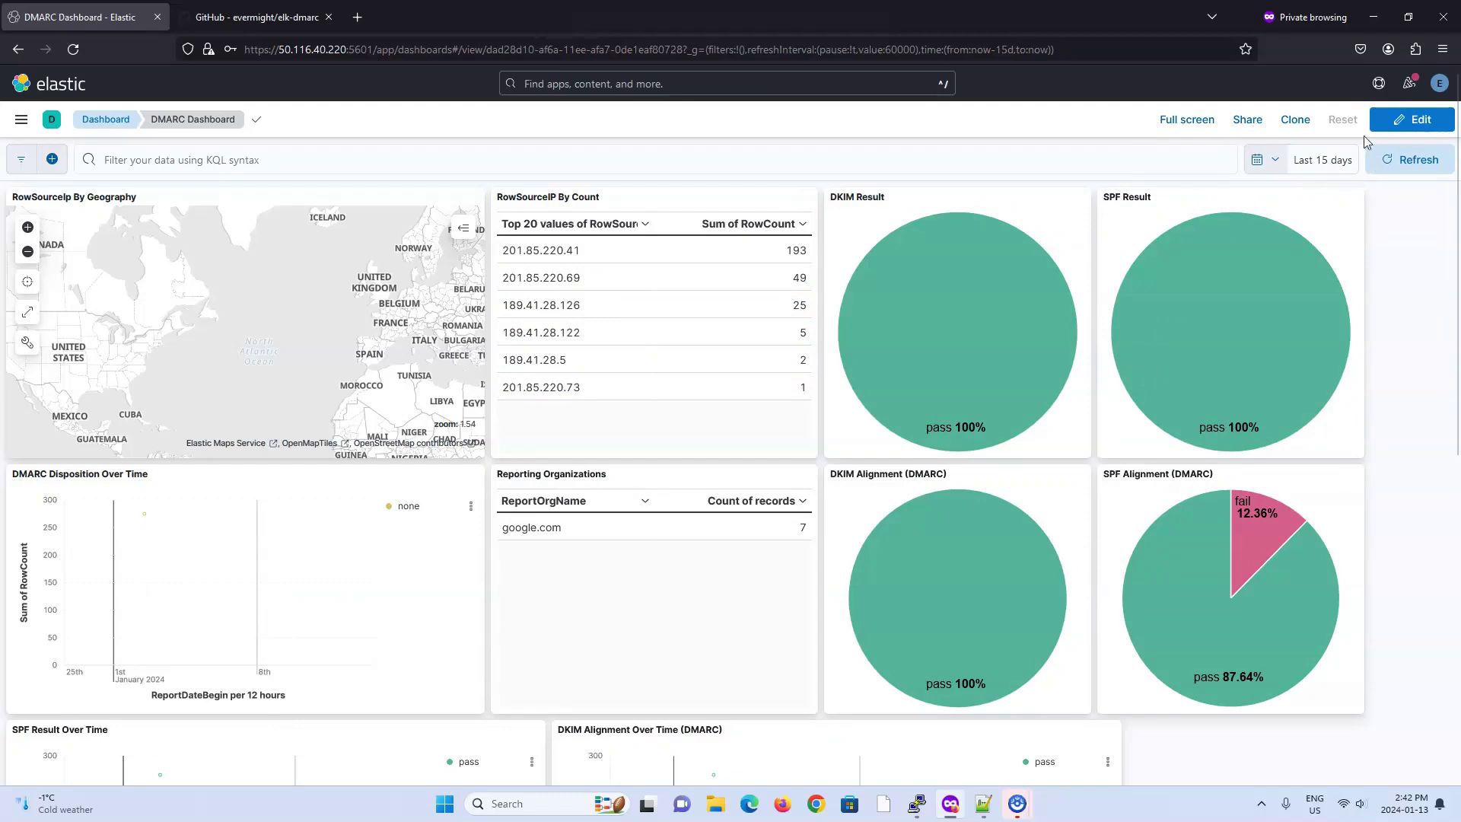
Step: Put the dashboard in edit mode and open the SPF Result chart in the Lens editor
left_click(1392, 120)
left_click(1353, 225)
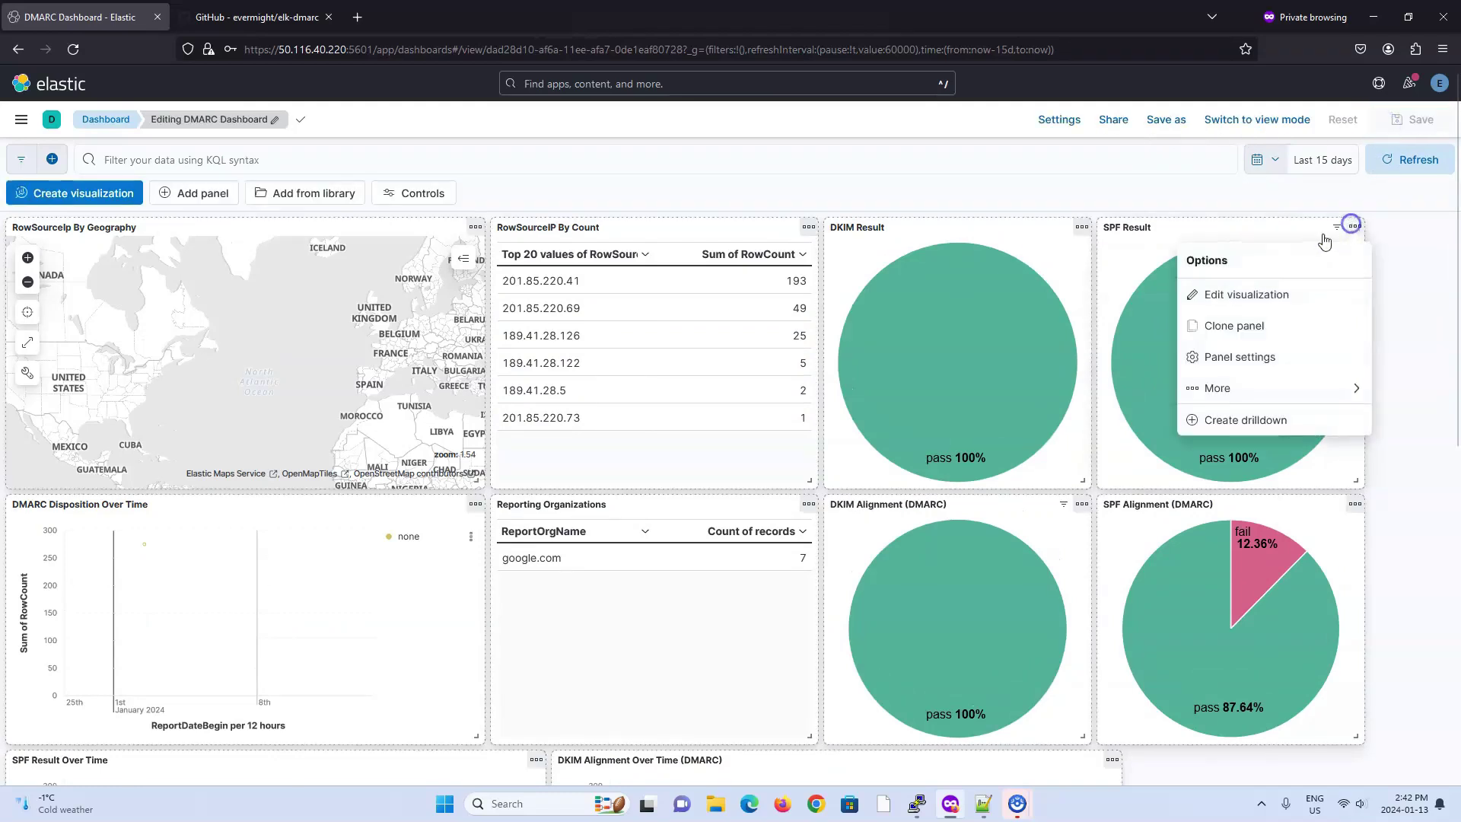
left_click(1223, 293)
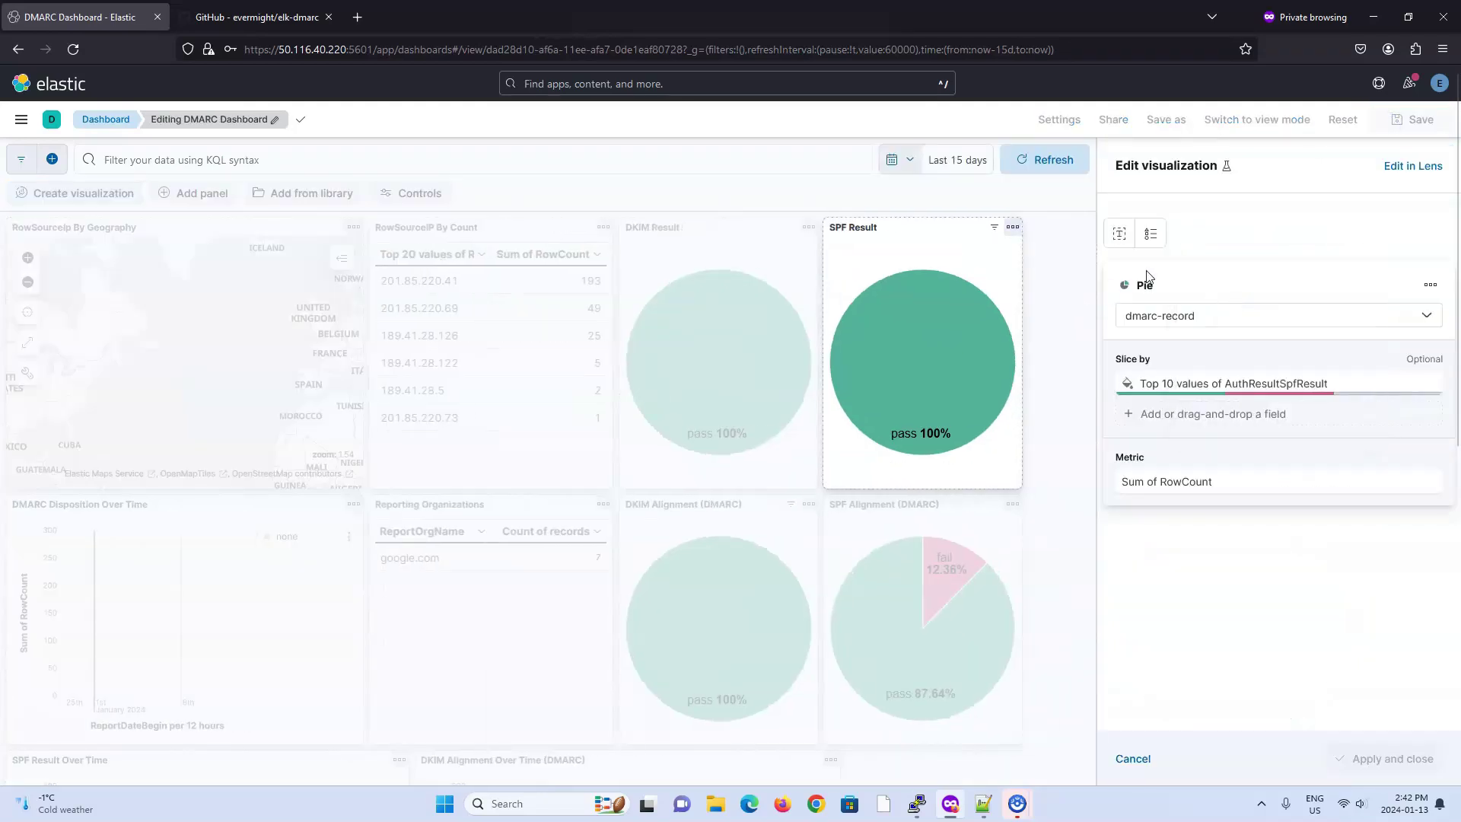
left_click(1412, 166)
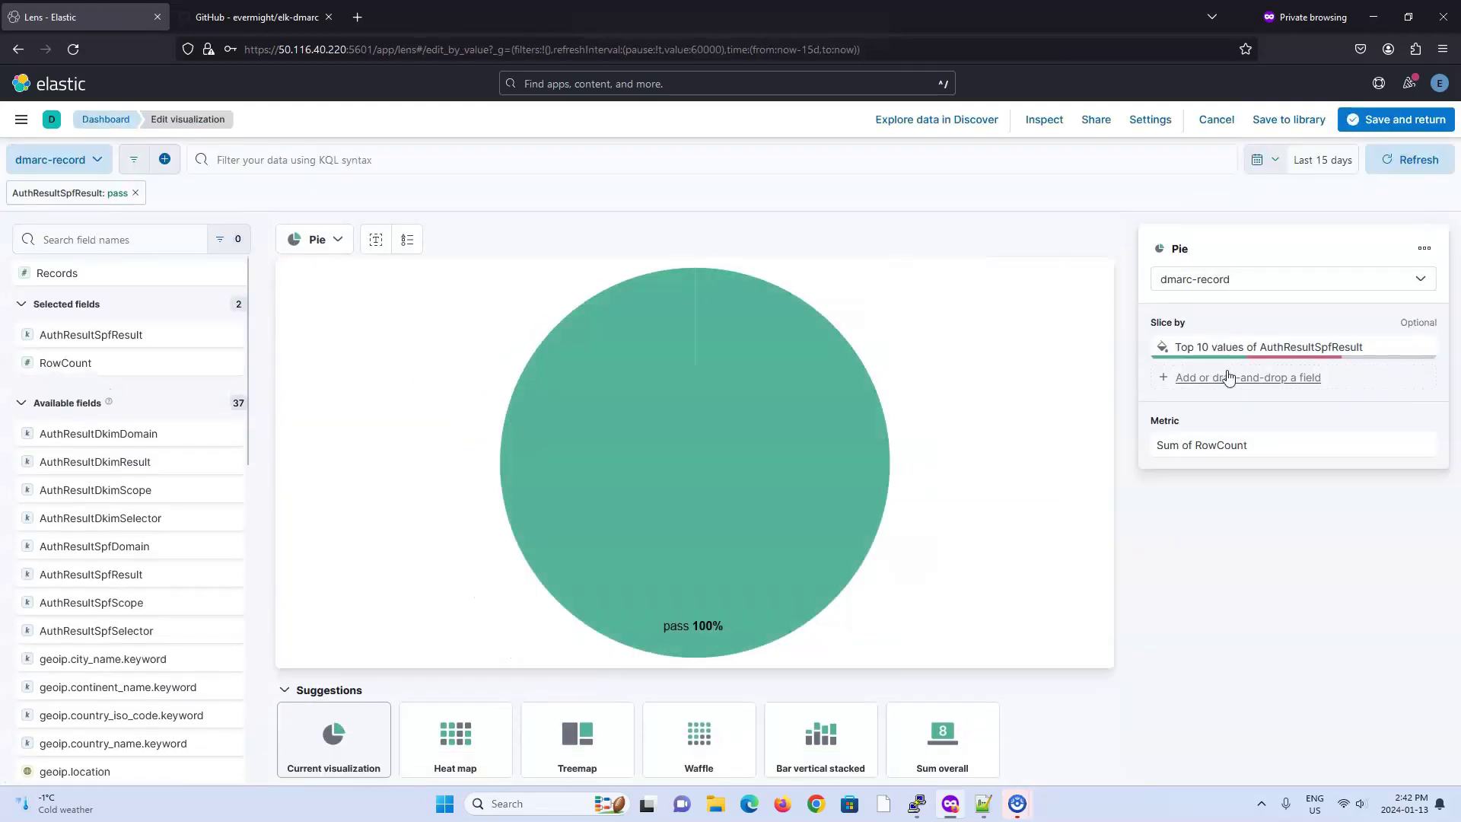
Step: Review the AuthResultSpfResult slice settings, cancel without saving, then start editing the DMARC Disposition Over Time panel
left_click(1312, 348)
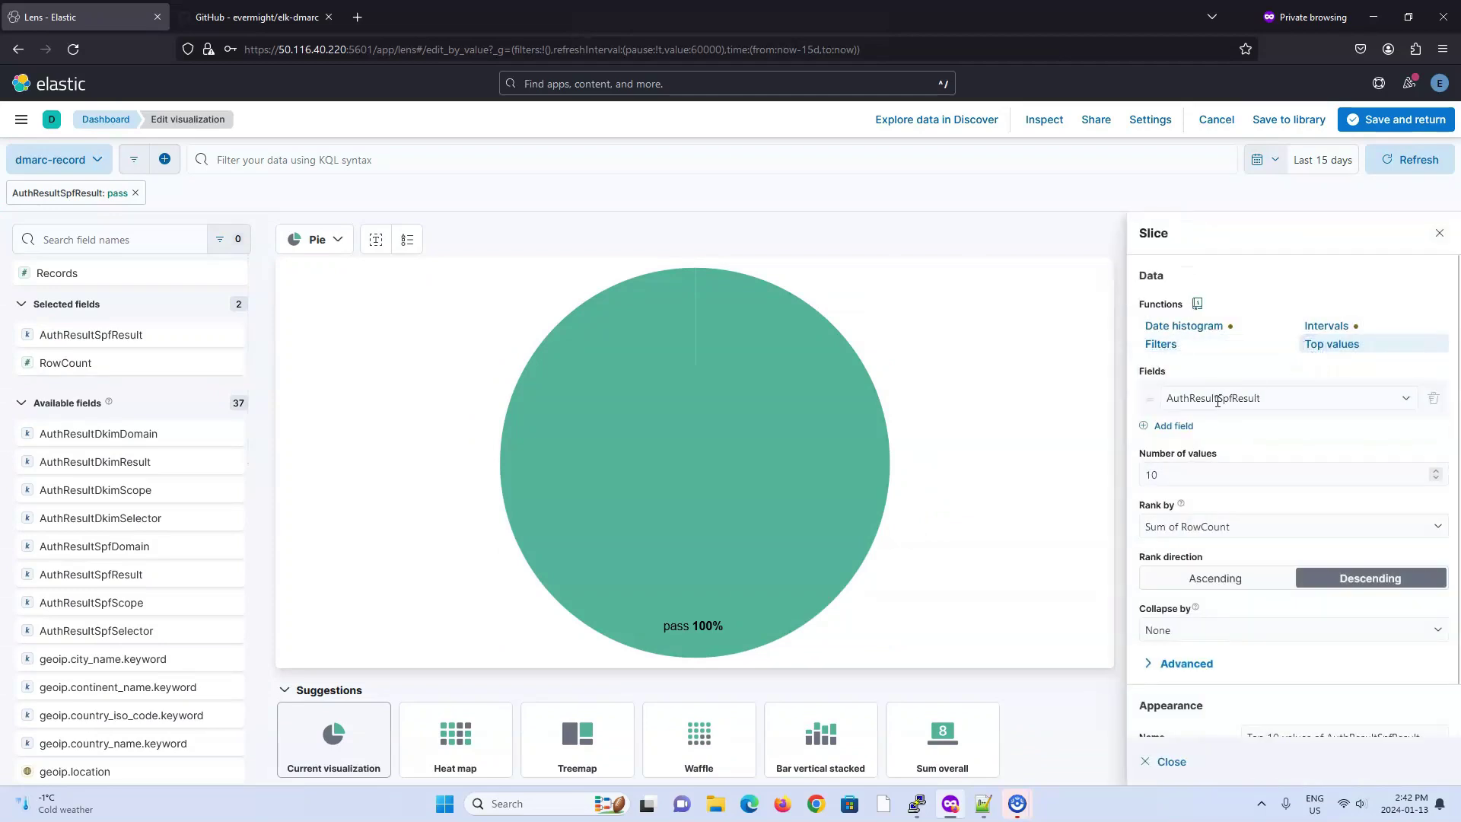
scroll(1198, 517, "down", 1)
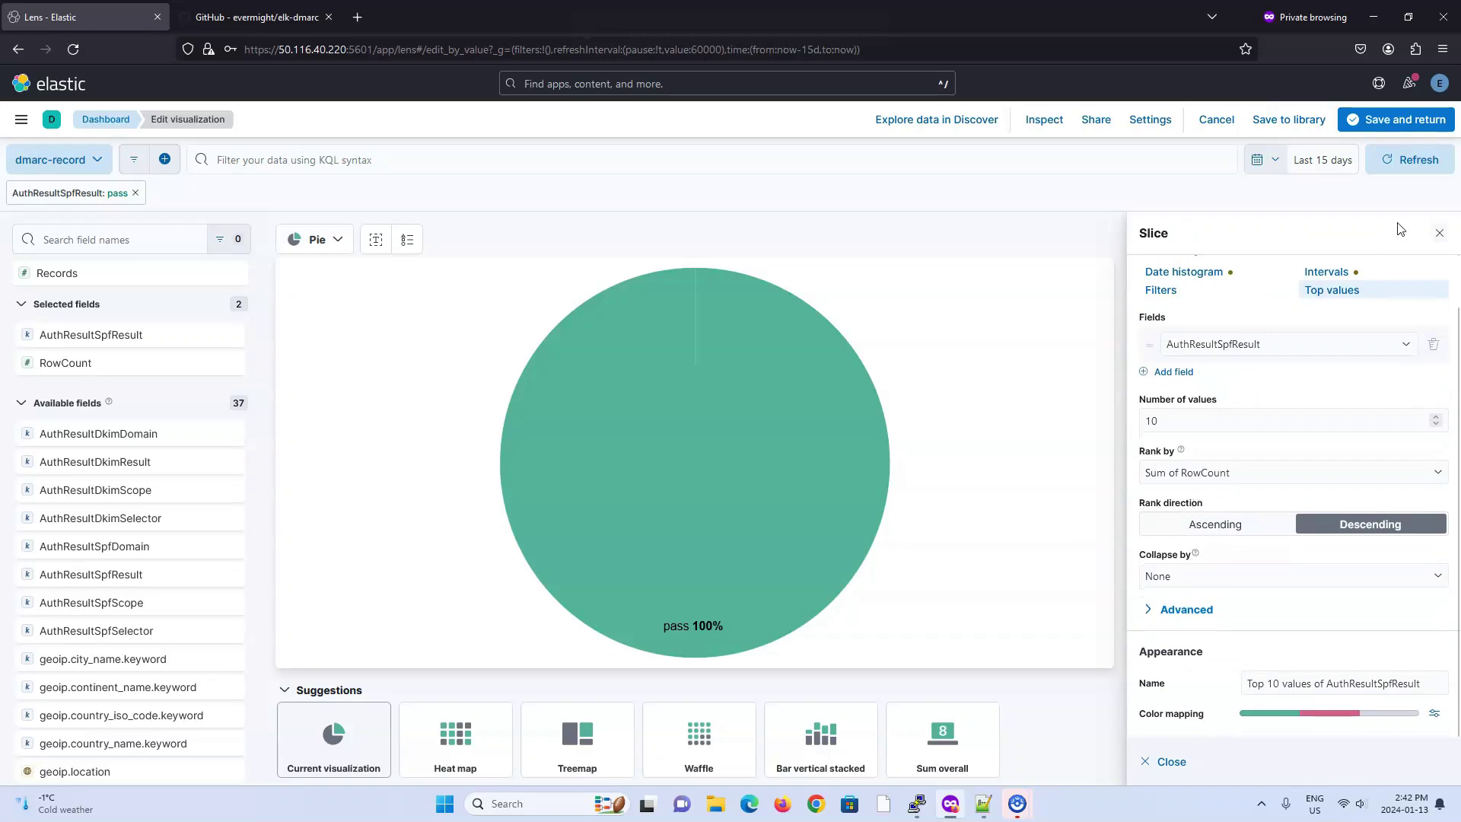
left_click(1214, 122)
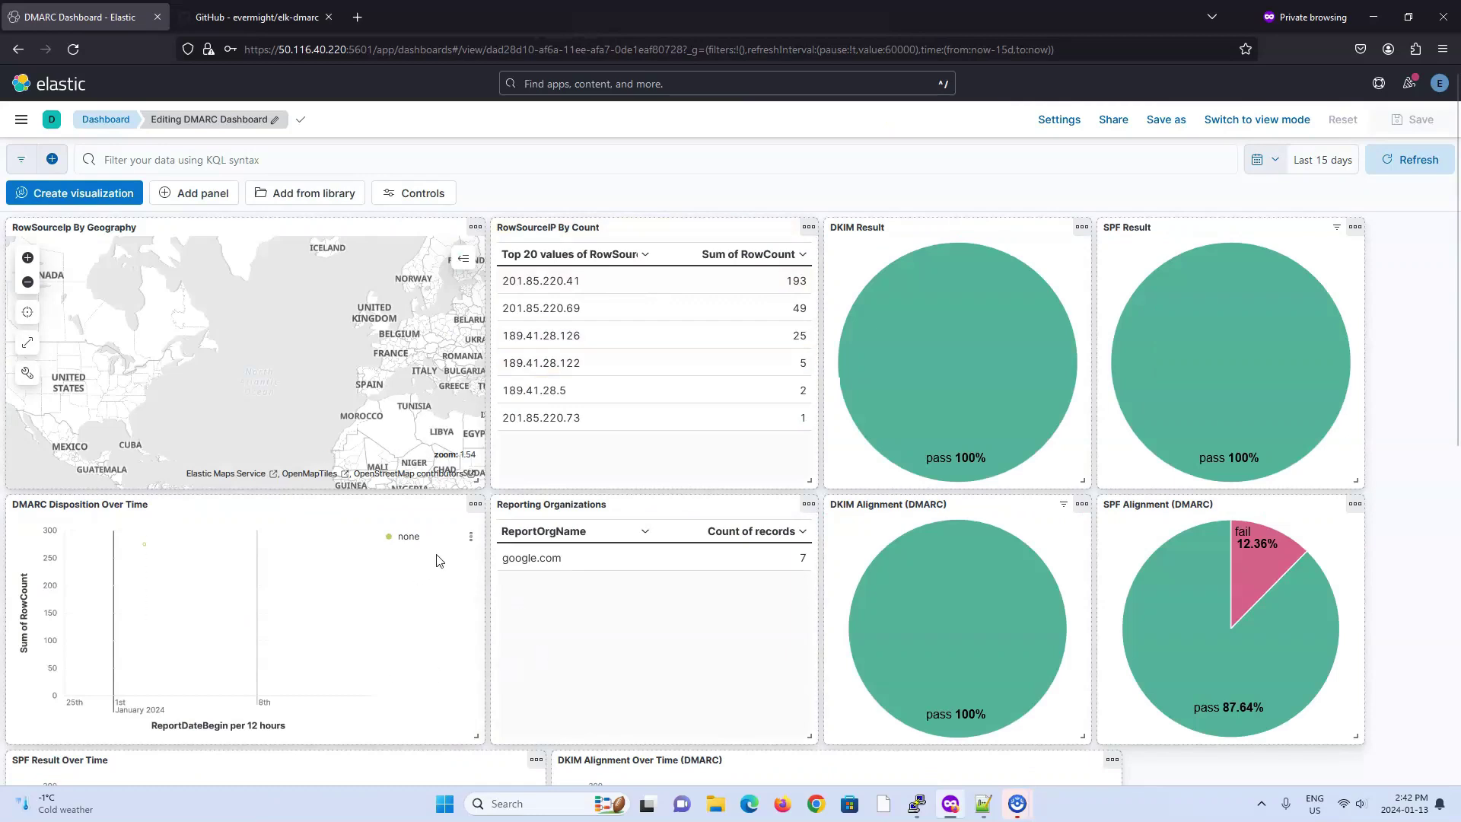
left_click(475, 504)
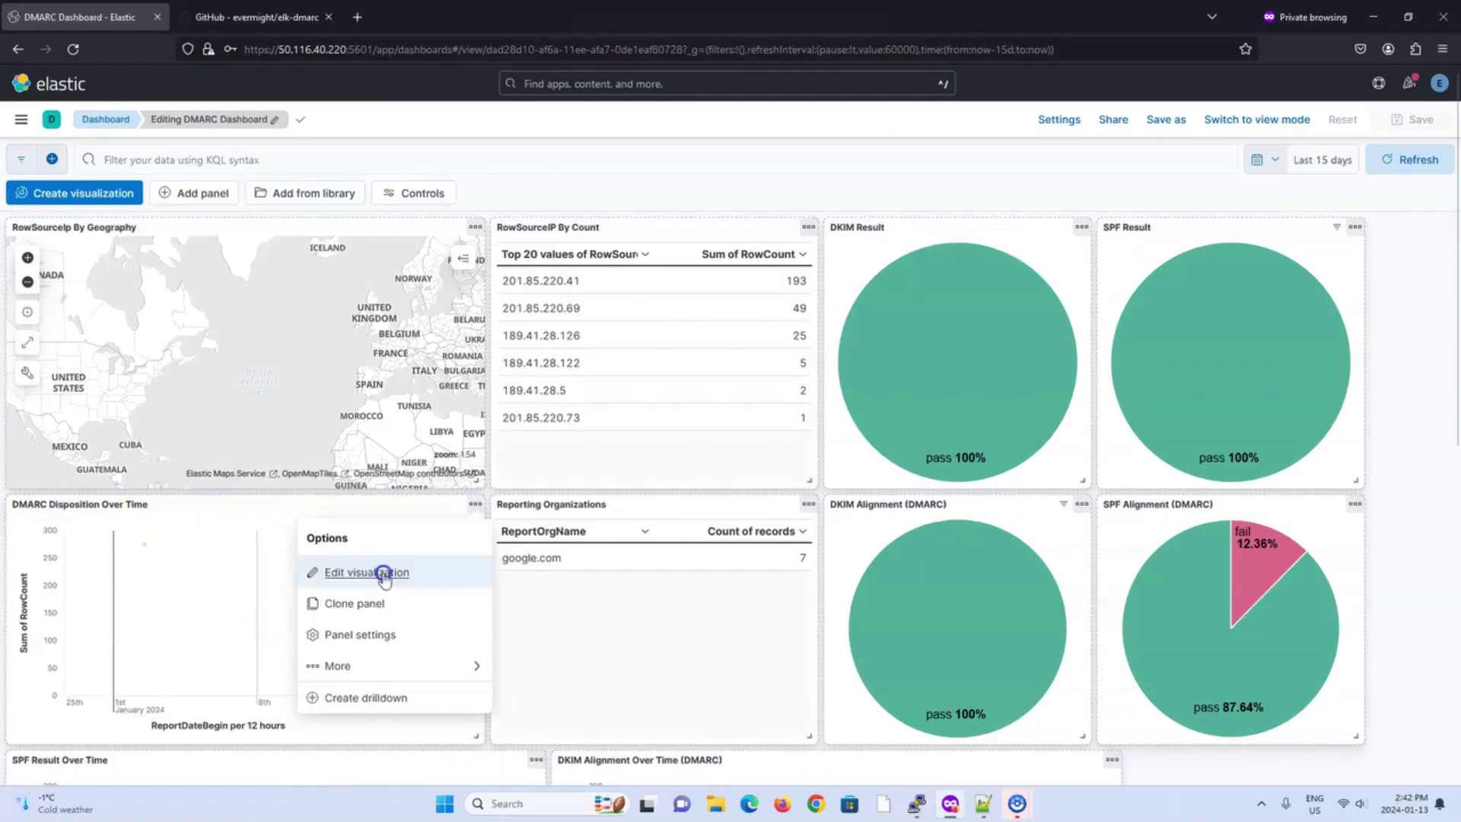
left_click(384, 576)
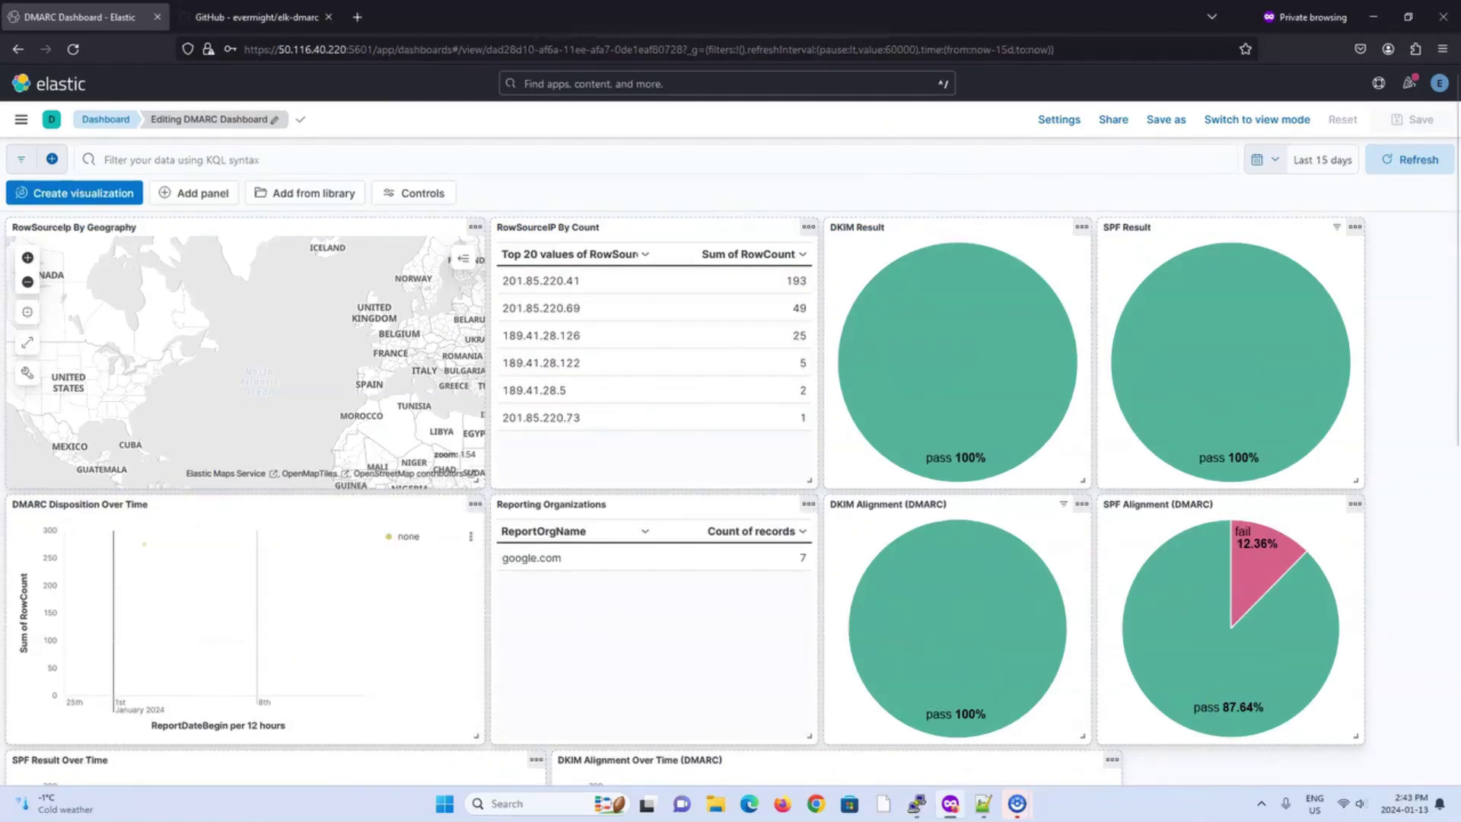